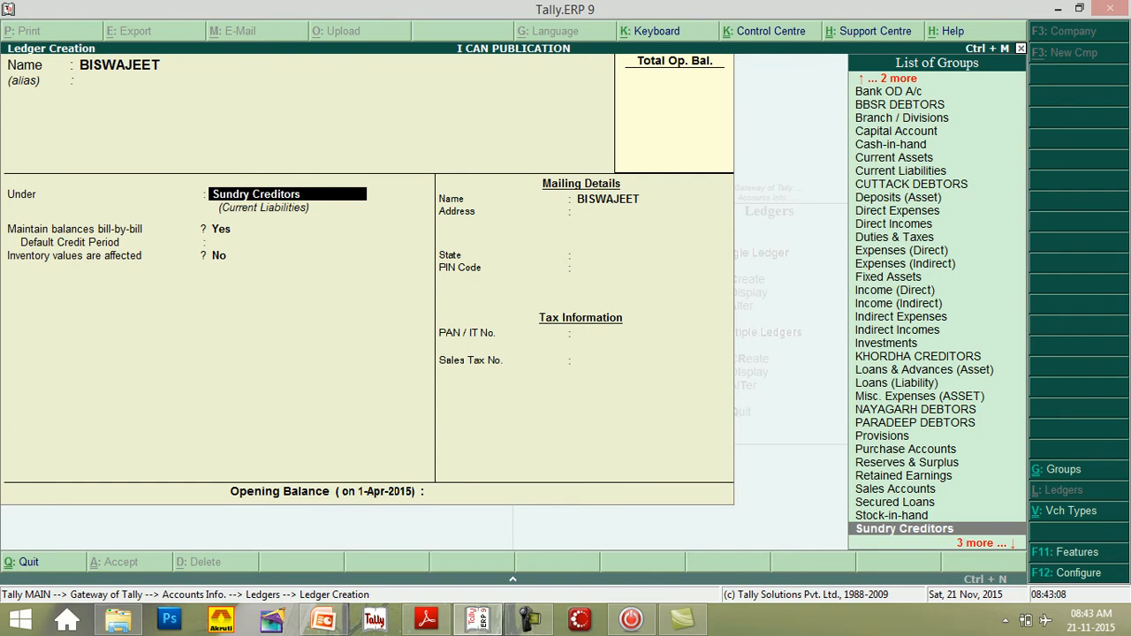
# Place the new customer ledger under the Sundry Debtors group, keeping bill-by-bill balances set to Yes
pyautogui.write('S')
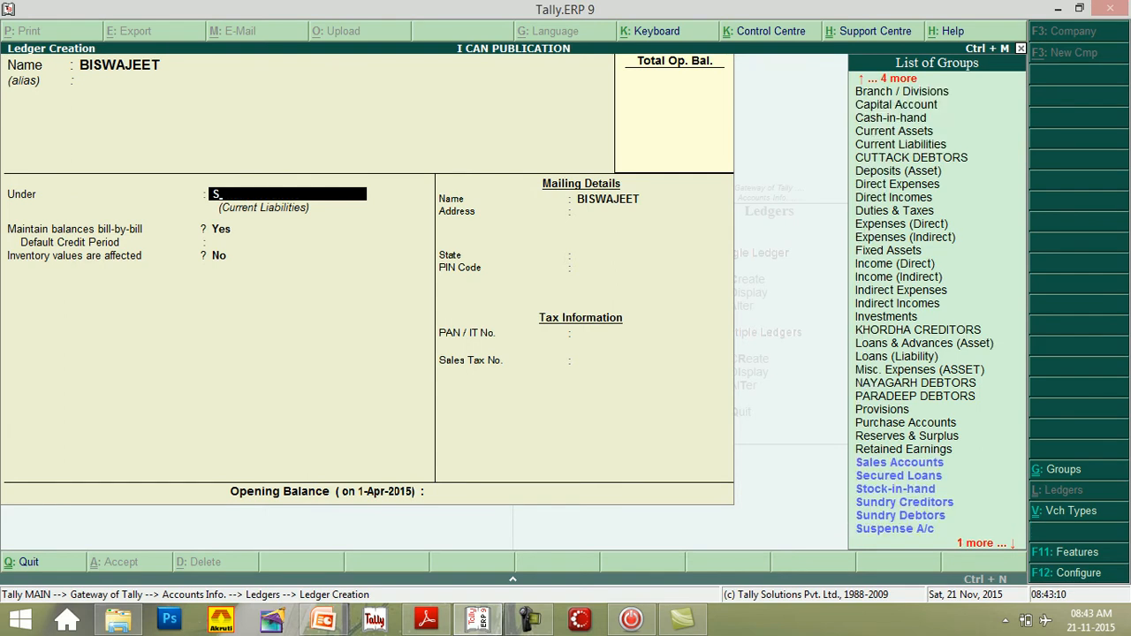
pyautogui.press('Down')
pyautogui.press('Down')
pyautogui.press('Down')
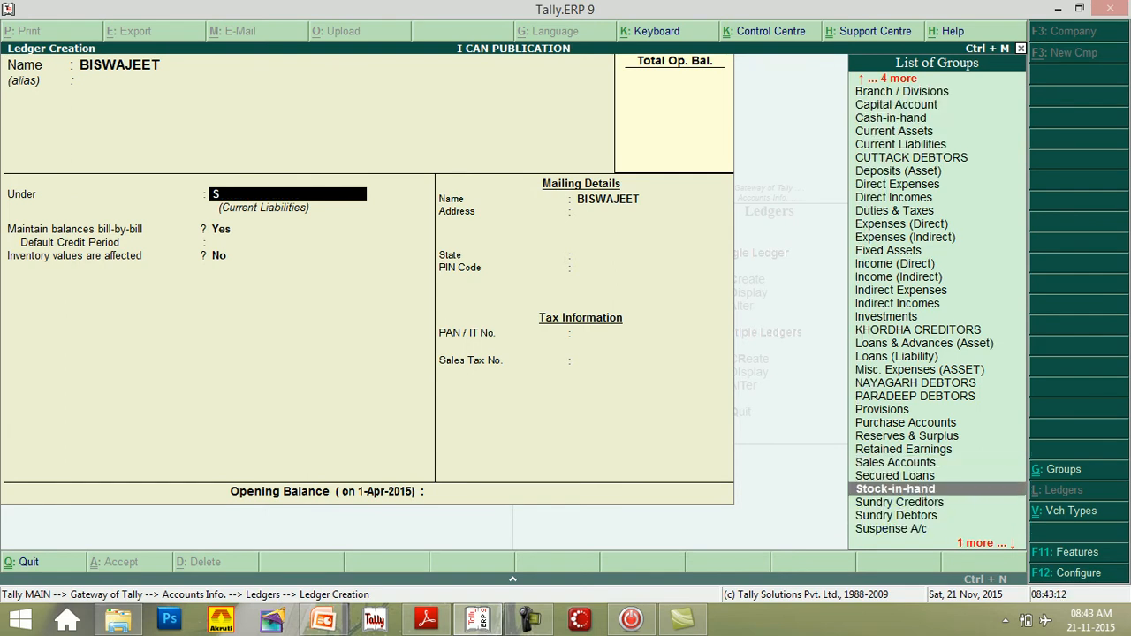
pyautogui.press('Down')
pyautogui.press('Down')
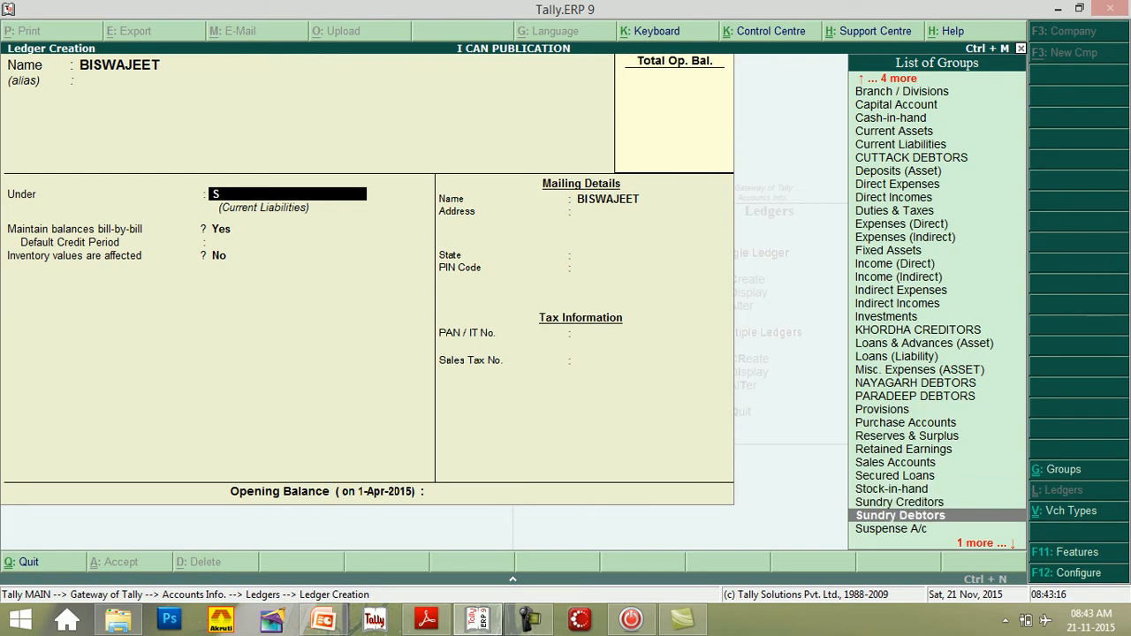
pyautogui.press('Return')
pyautogui.press('Return')
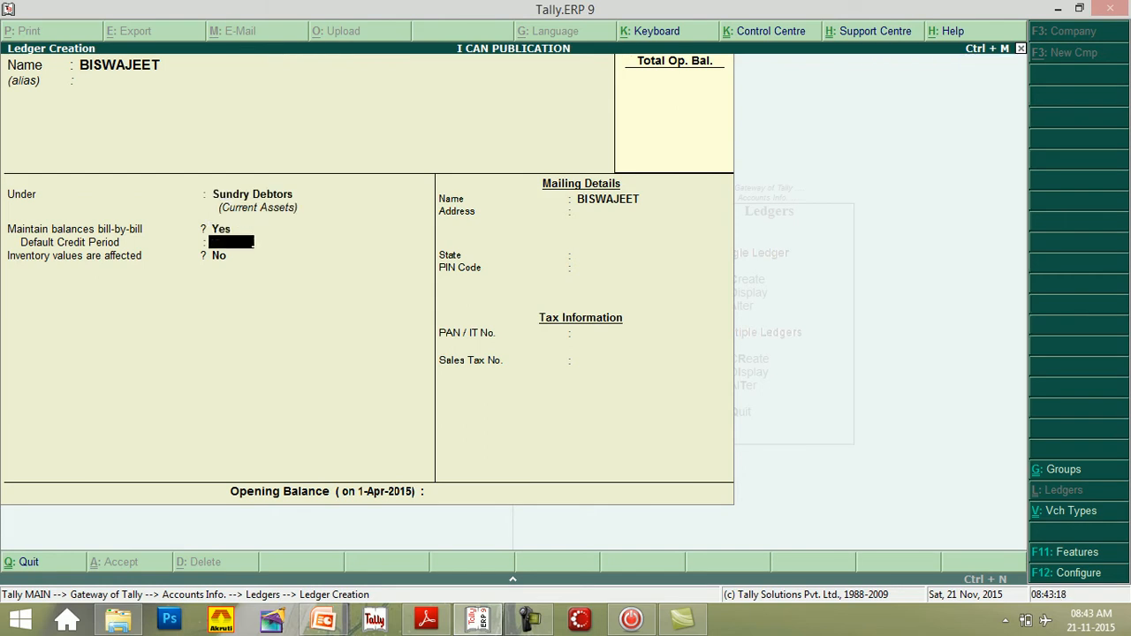
# Save the customer ledger with State as Not Applicable and the credit period, address, tax details and opening balance blank
pyautogui.press('Return')
pyautogui.press('Return')
pyautogui.press('Return')
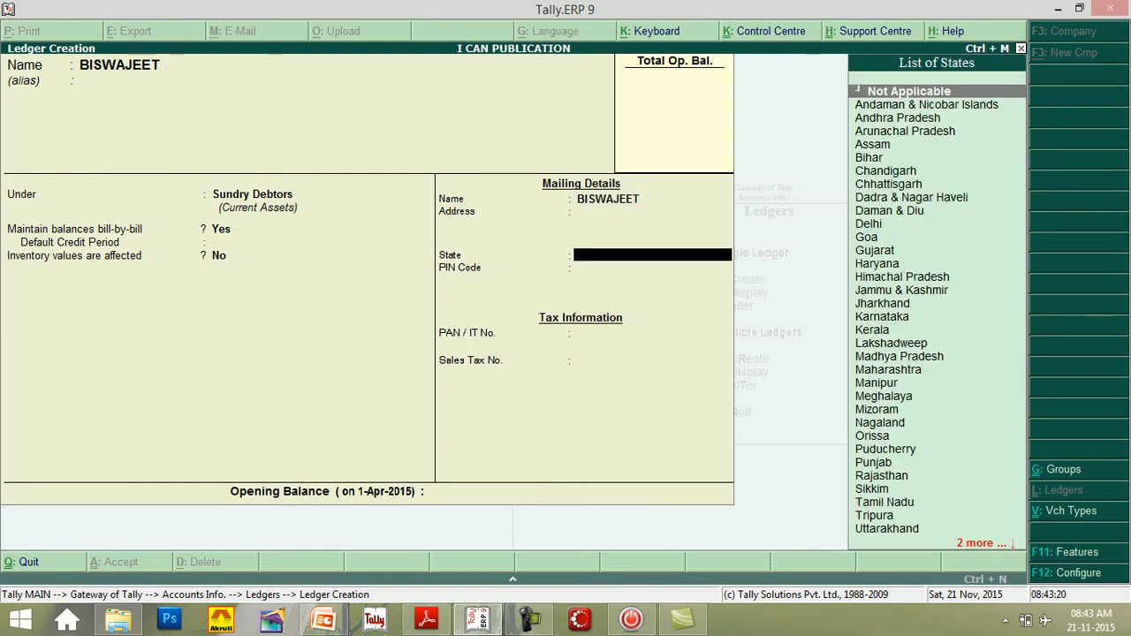
pyautogui.press('Return')
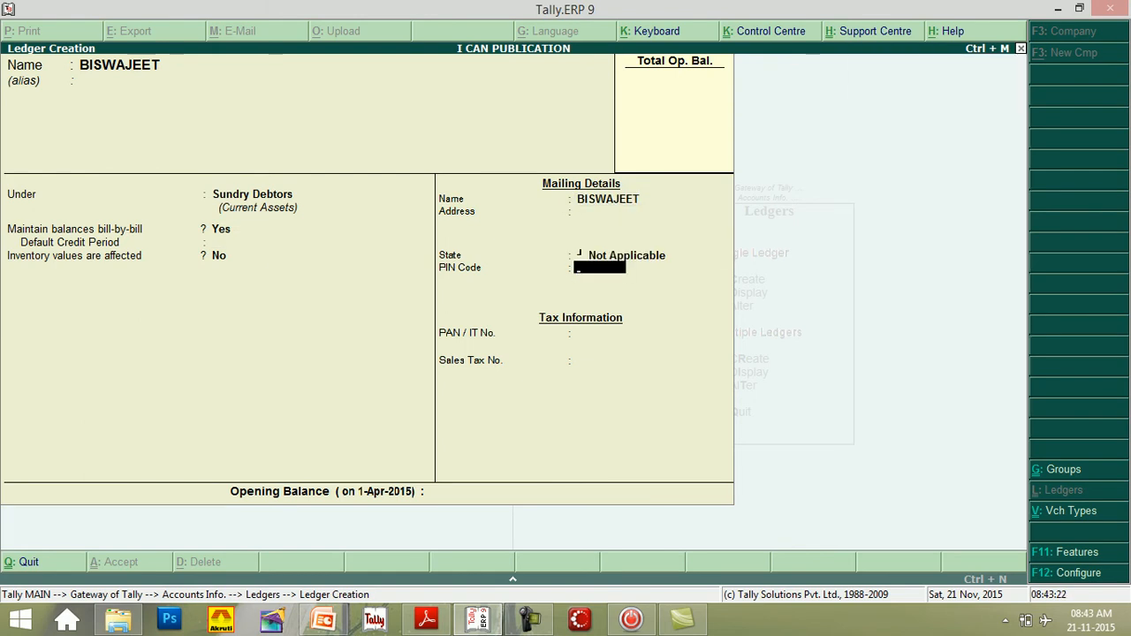
pyautogui.press('Return')
pyautogui.press('Return')
pyautogui.press('Return')
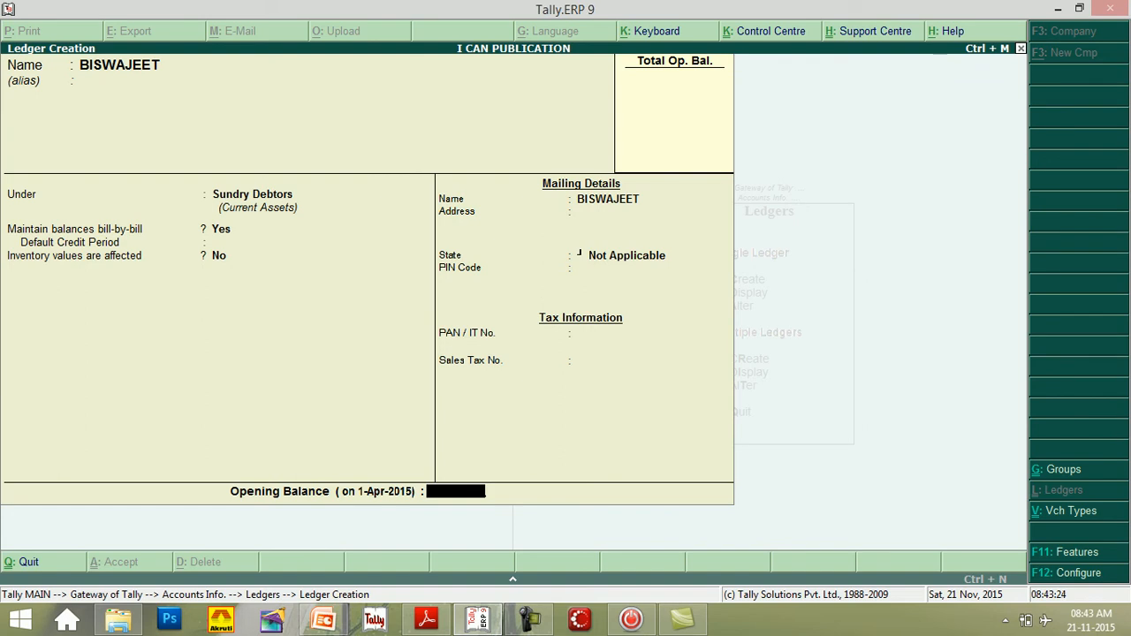
pyautogui.press('Return')
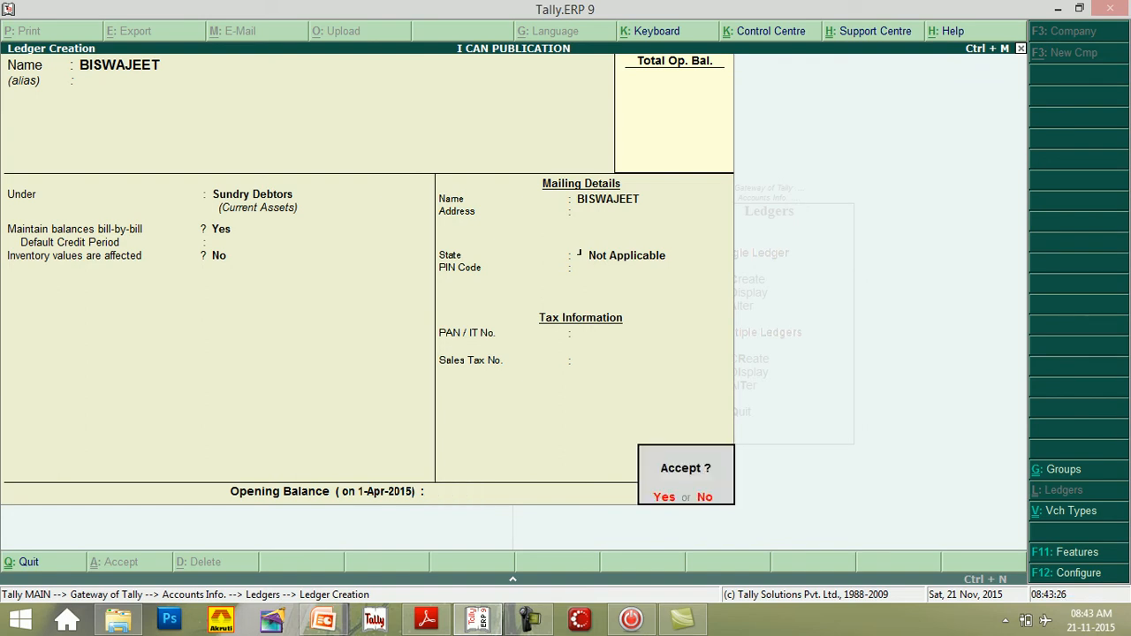
pyautogui.press('Return')
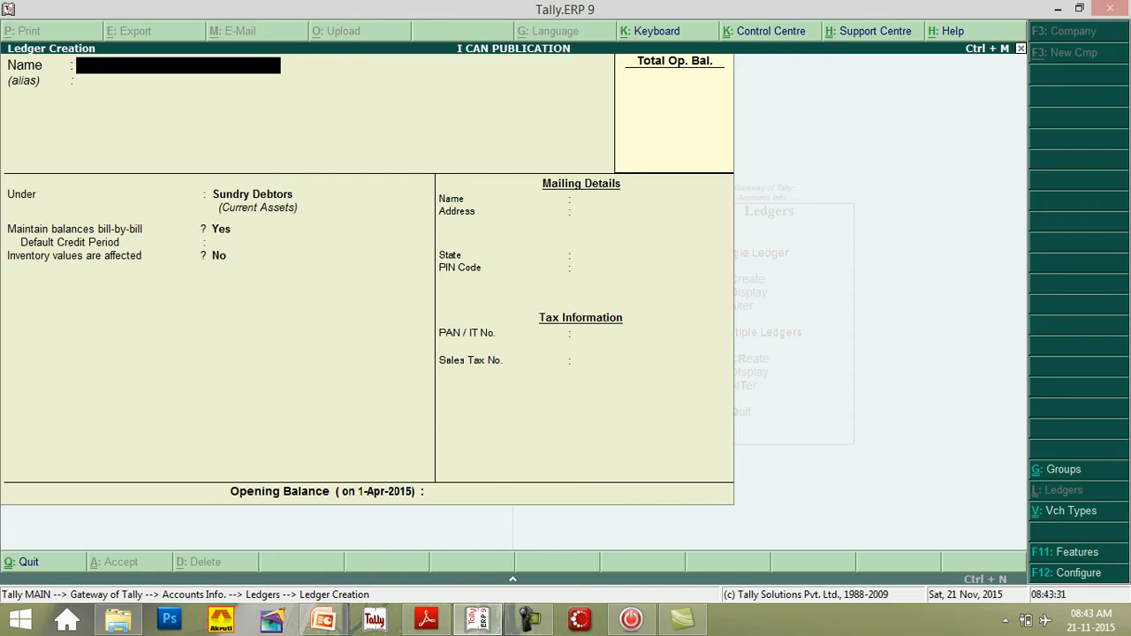
# Leave ledger creation and start a Sales Order inventory voucher dated 2-Apr-2015
pyautogui.press('Escape')
pyautogui.press('Escape')
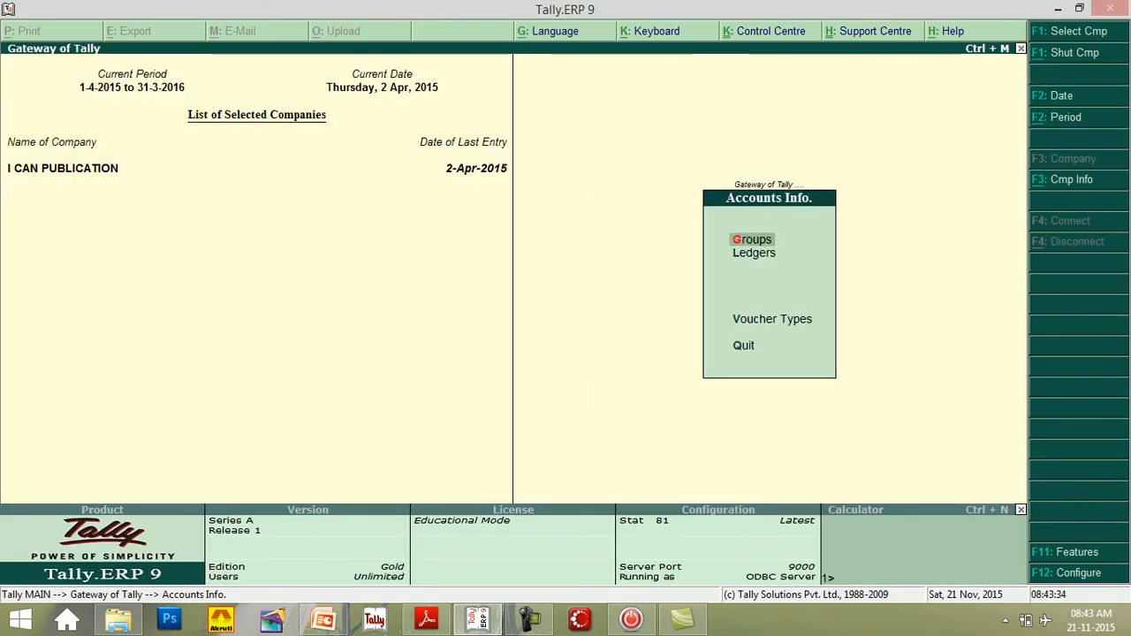
pyautogui.press('Escape')
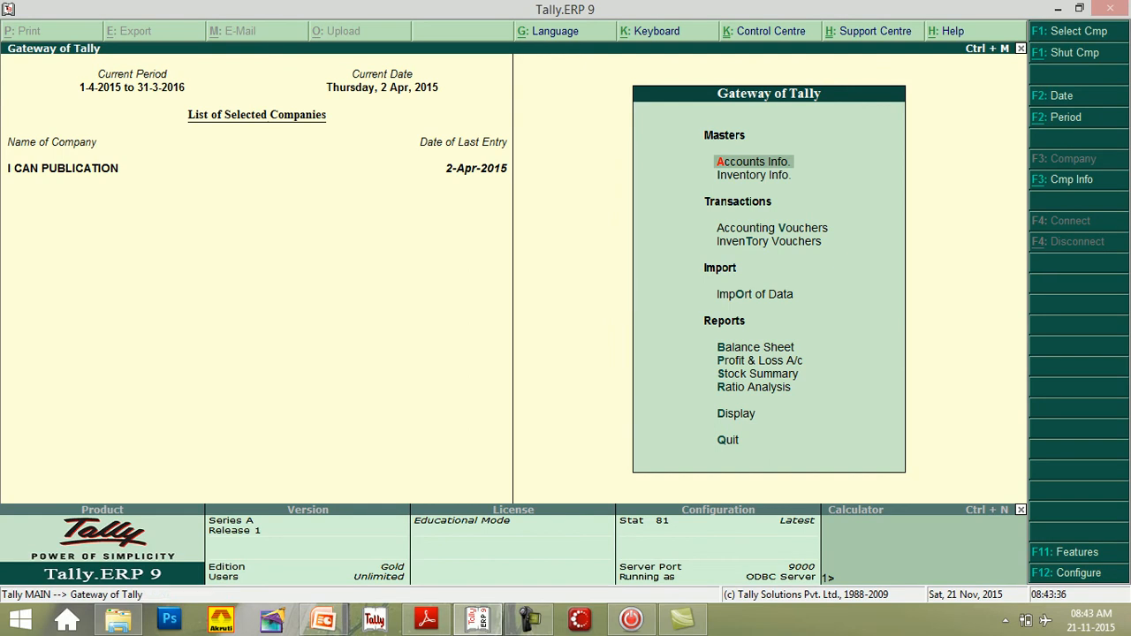
pyautogui.press('t')
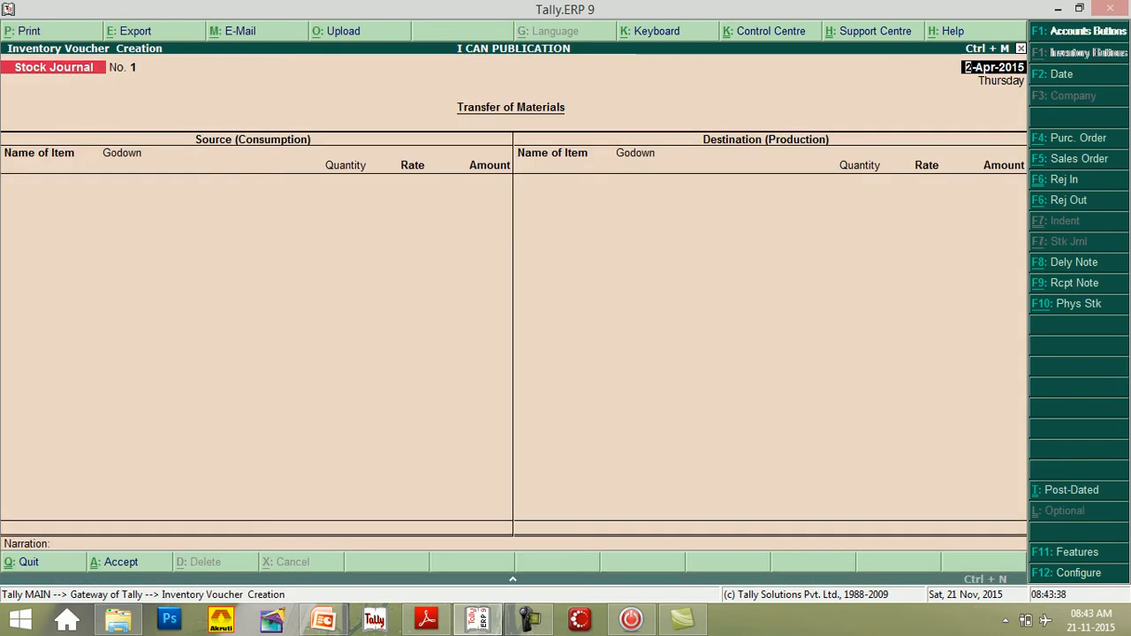
pyautogui.hotkey('alt', 'F5')
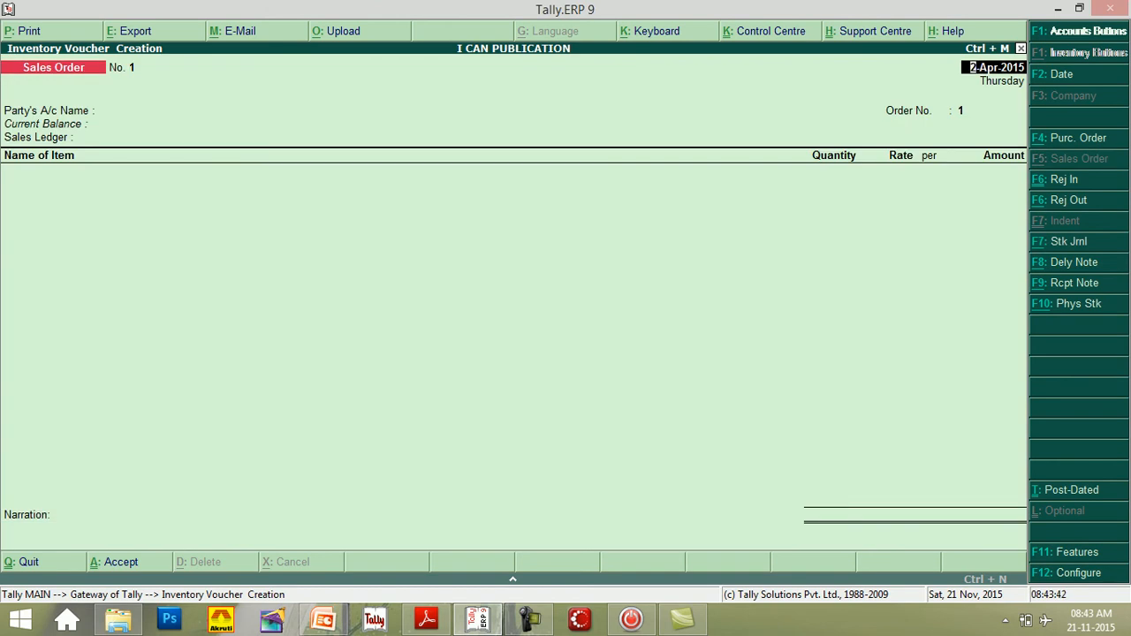
pyautogui.press('Return')
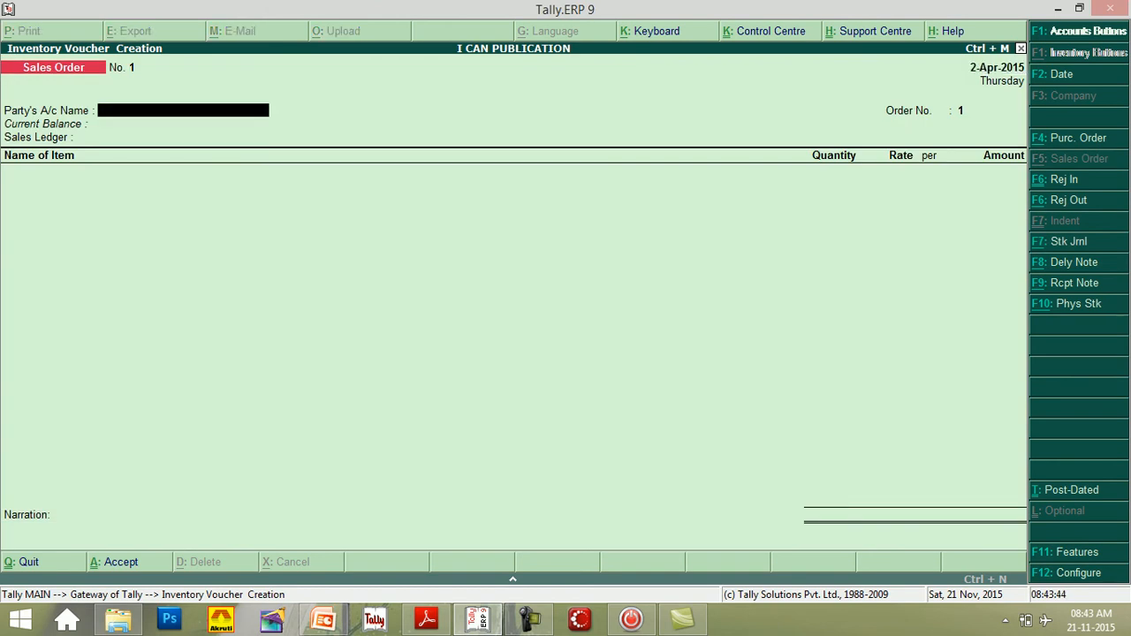
# Choose the newly created customer as the order's party account, leaving the remaining buyer, order and despatch details blank
pyautogui.write('B')
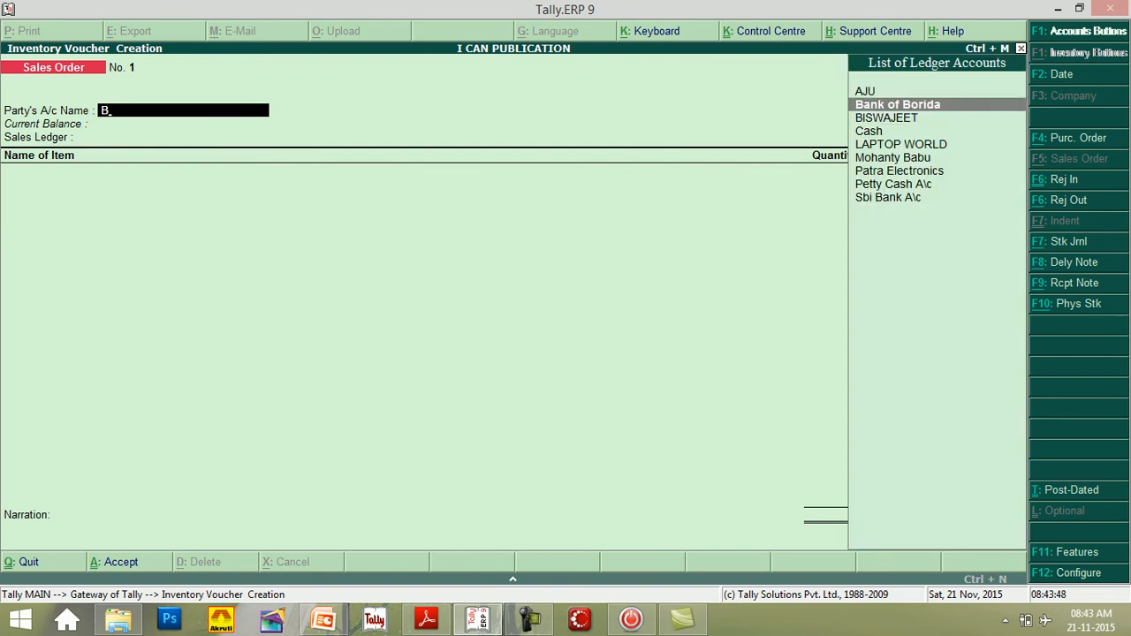
pyautogui.press('Down')
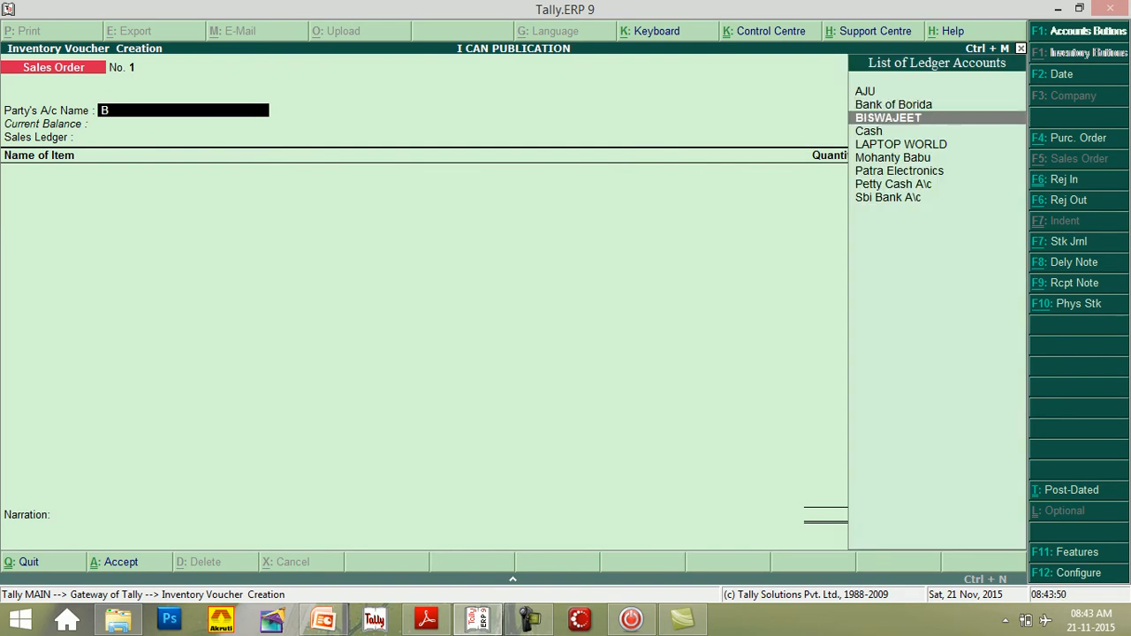
pyautogui.press('Return')
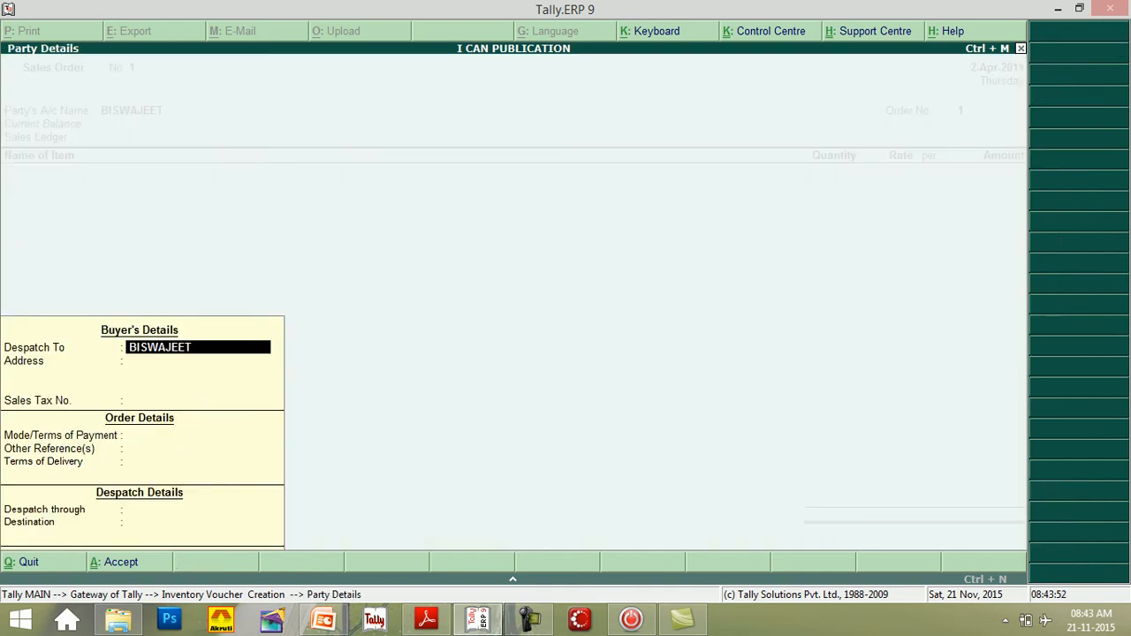
pyautogui.press('Return')
pyautogui.press('Return')
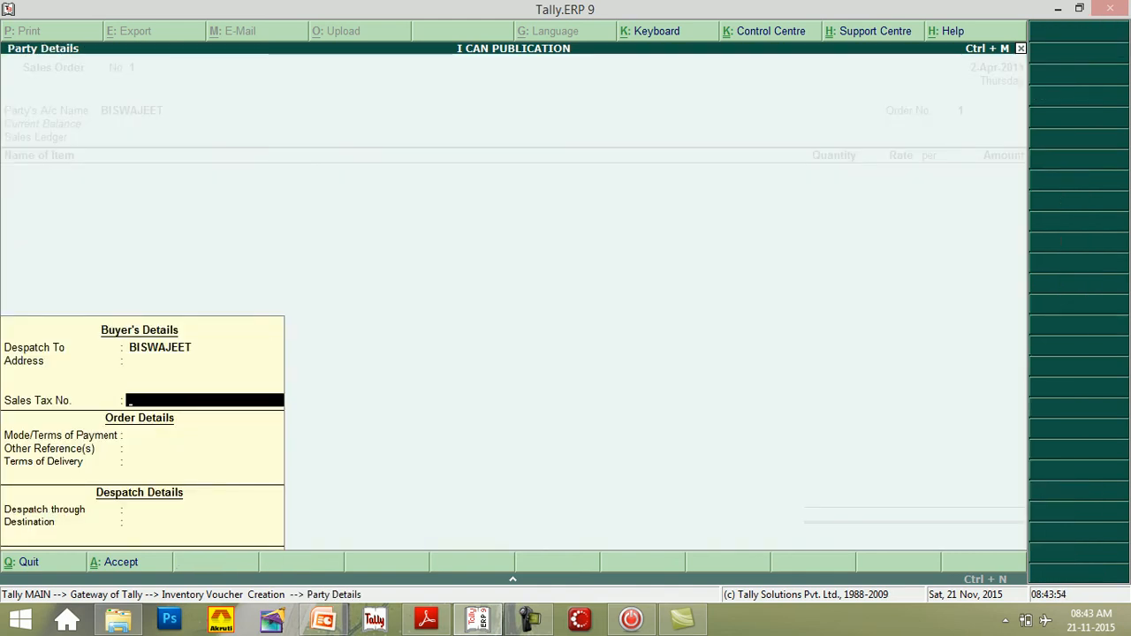
pyautogui.press('Return')
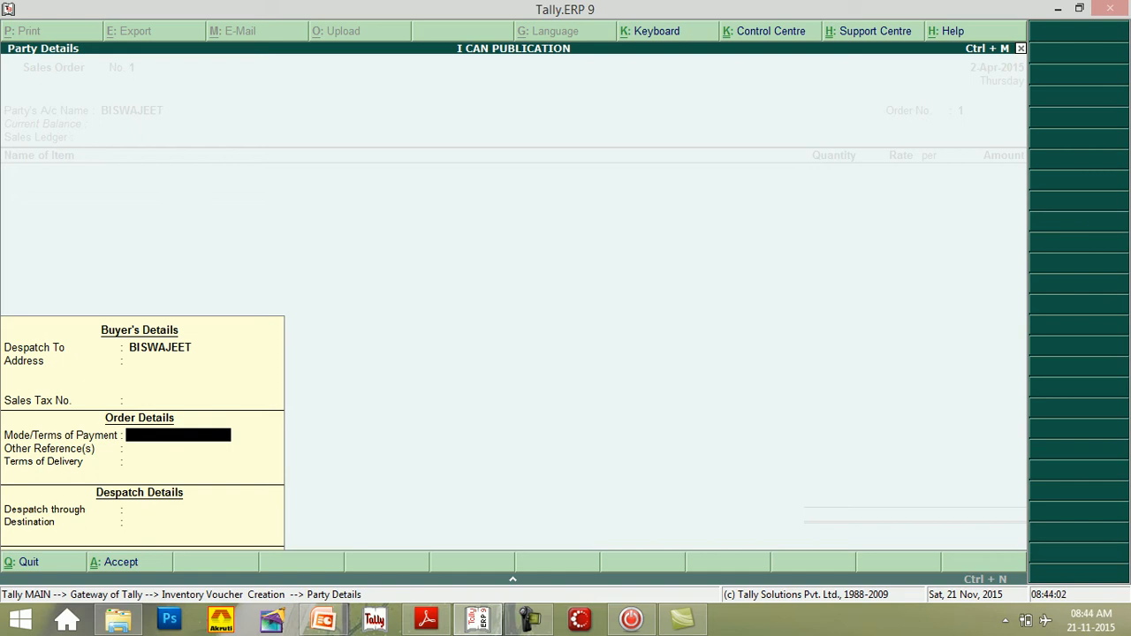
pyautogui.press('Return')
pyautogui.press('Return')
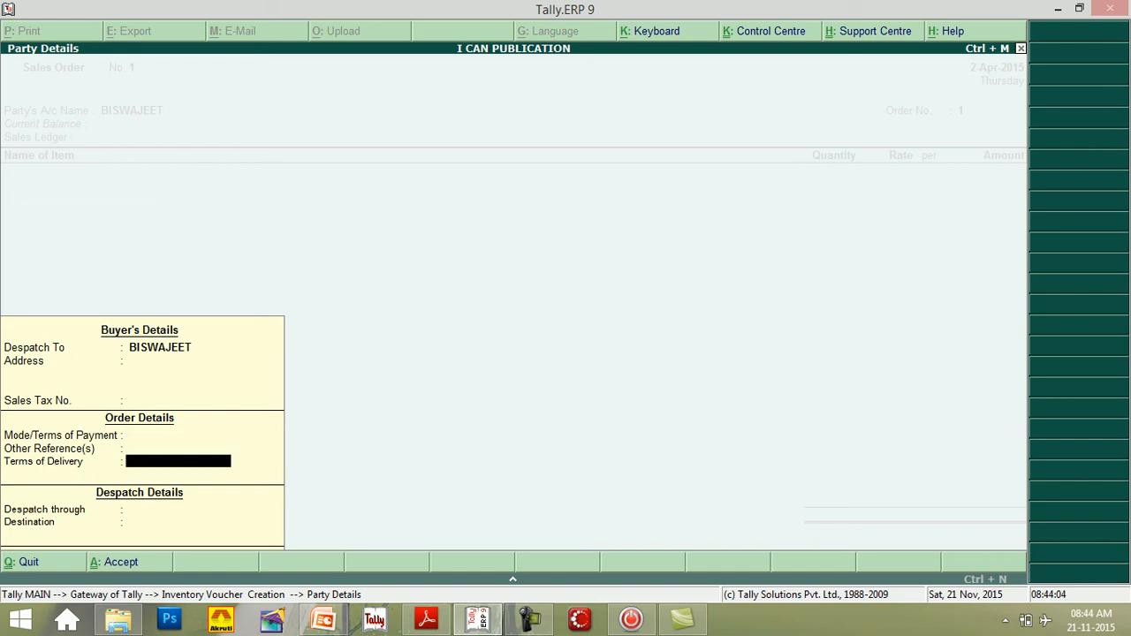
pyautogui.press('Return')
pyautogui.press('Return')
pyautogui.press('Return')
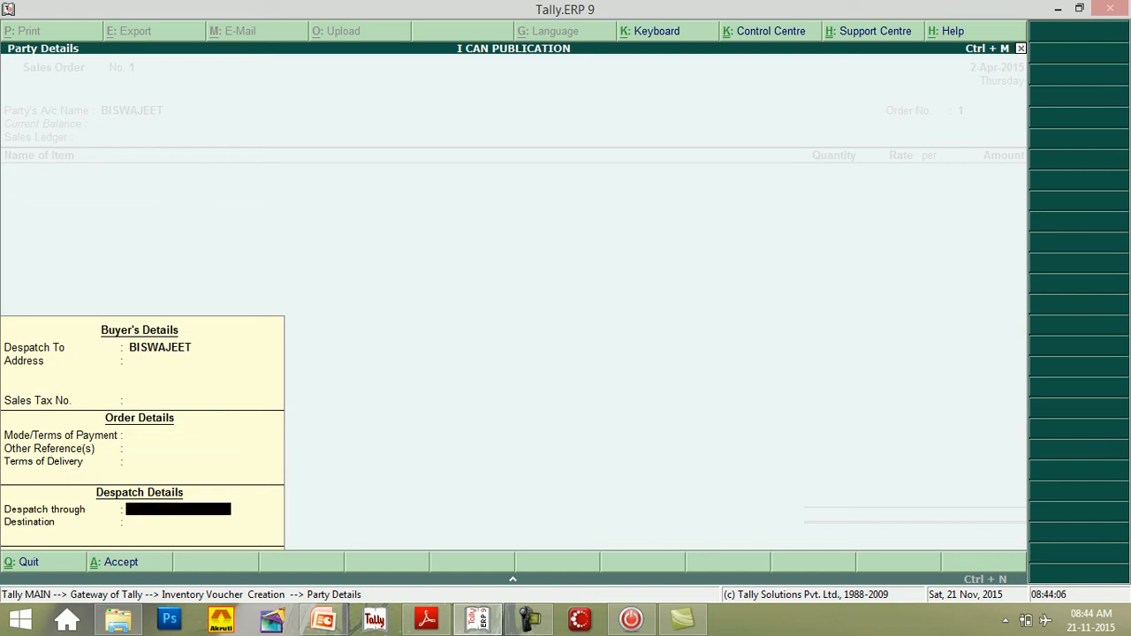
# Accept the default order number and choose Sales as the sales ledger for the order
pyautogui.write('1')
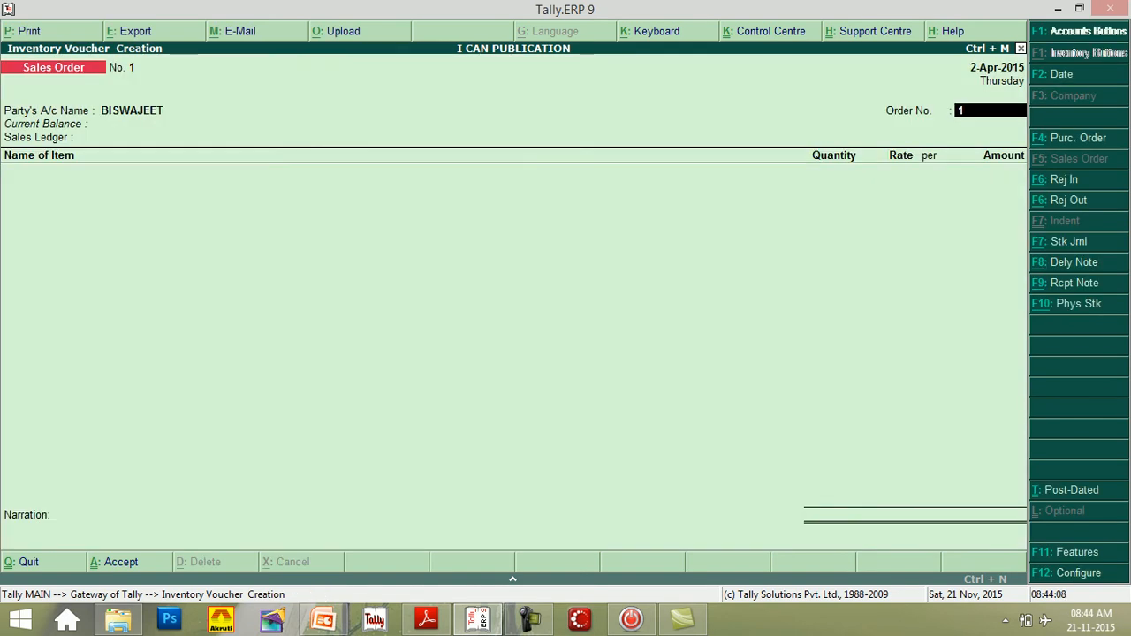
pyautogui.press('Return')
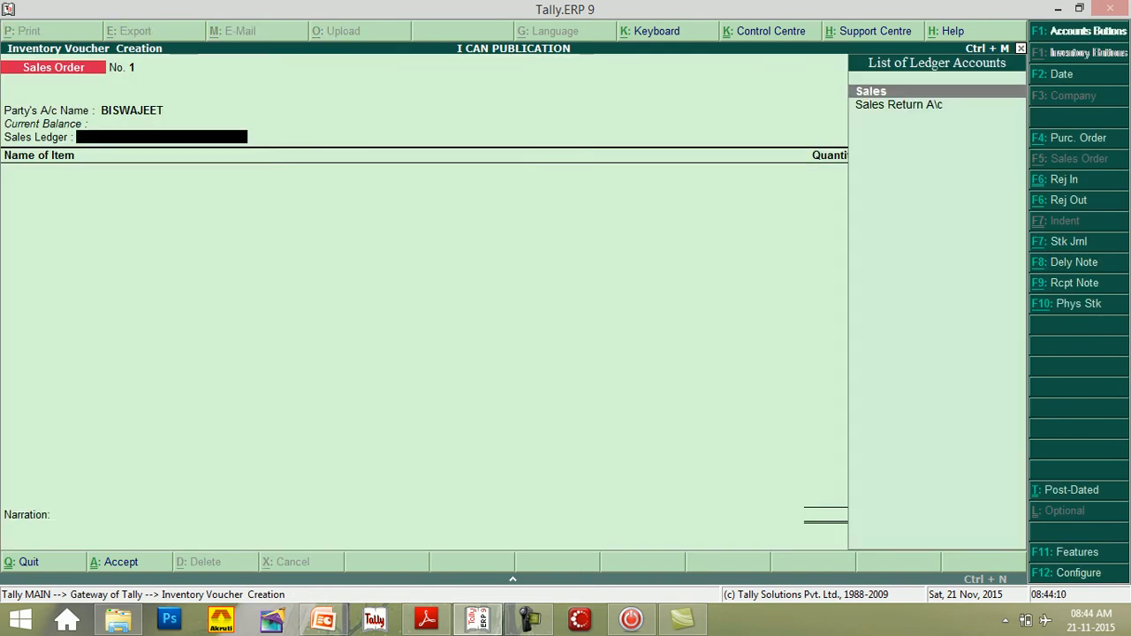
pyautogui.press('BackSpace')
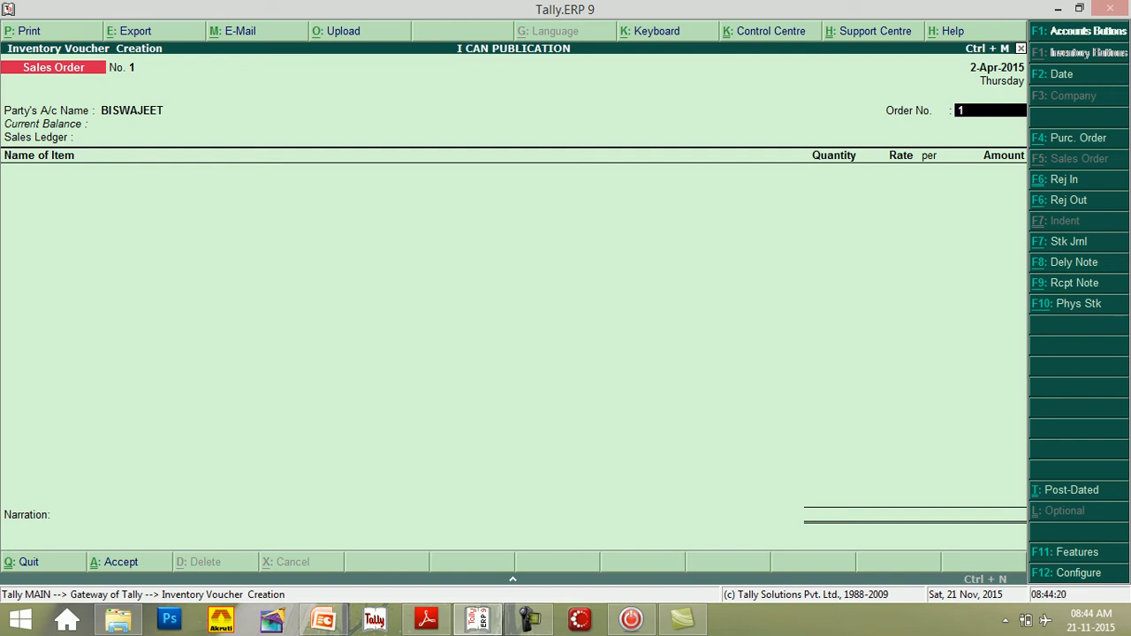
pyautogui.press('Return')
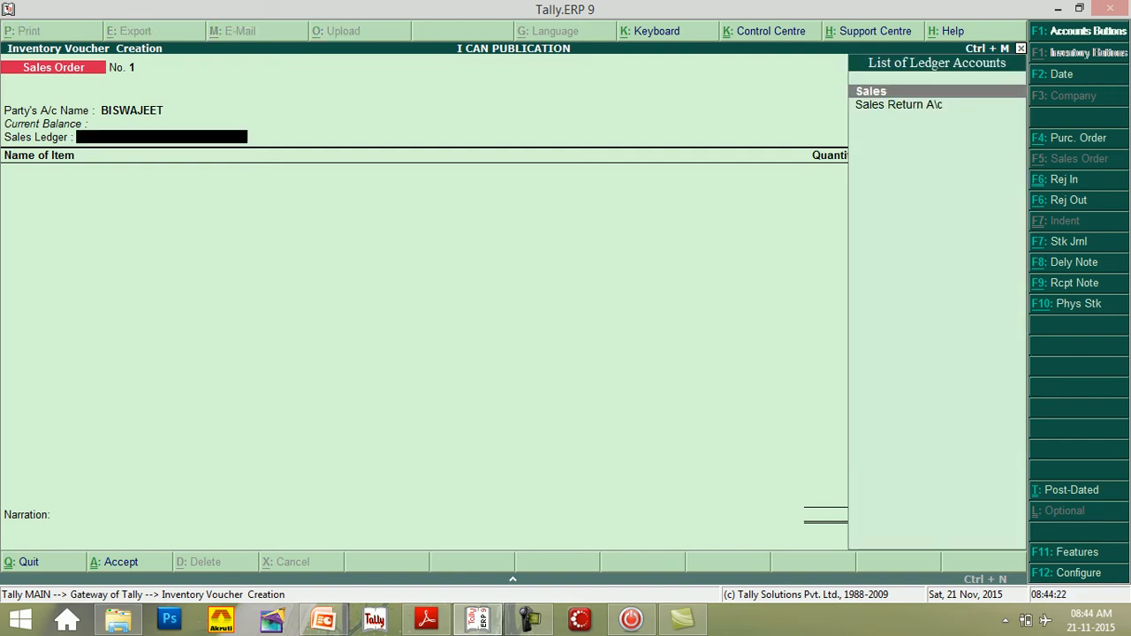
pyautogui.press('Return')
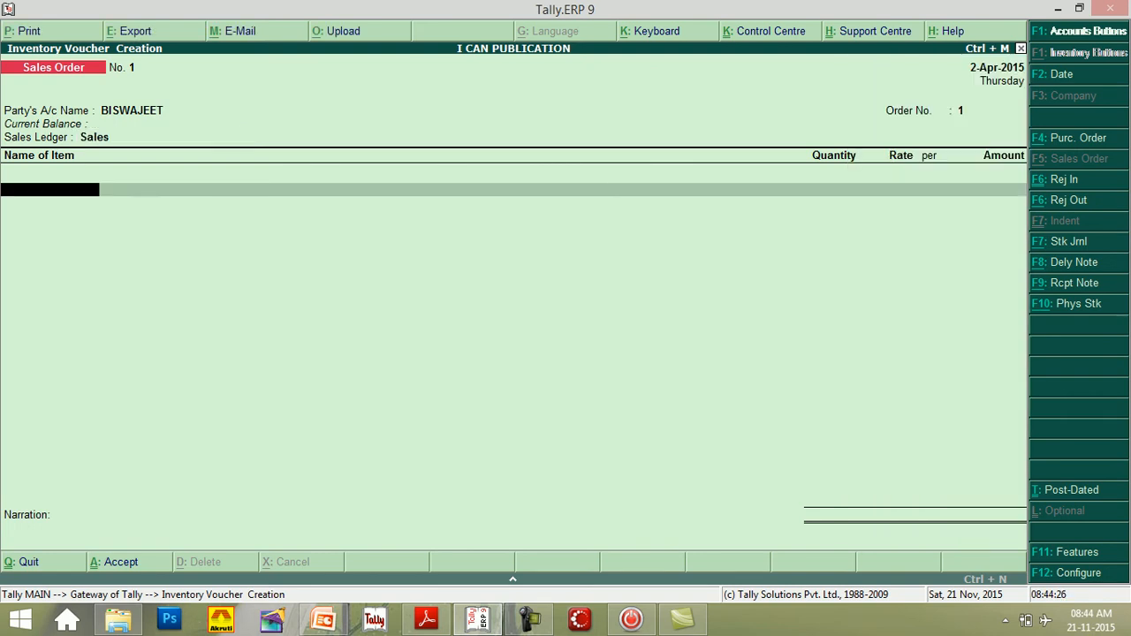
# Check the ordered items and quantities in Tally ERP_9.pdf in Adobe Reader, then return to the Tally sales order
pyautogui.click(427, 620)
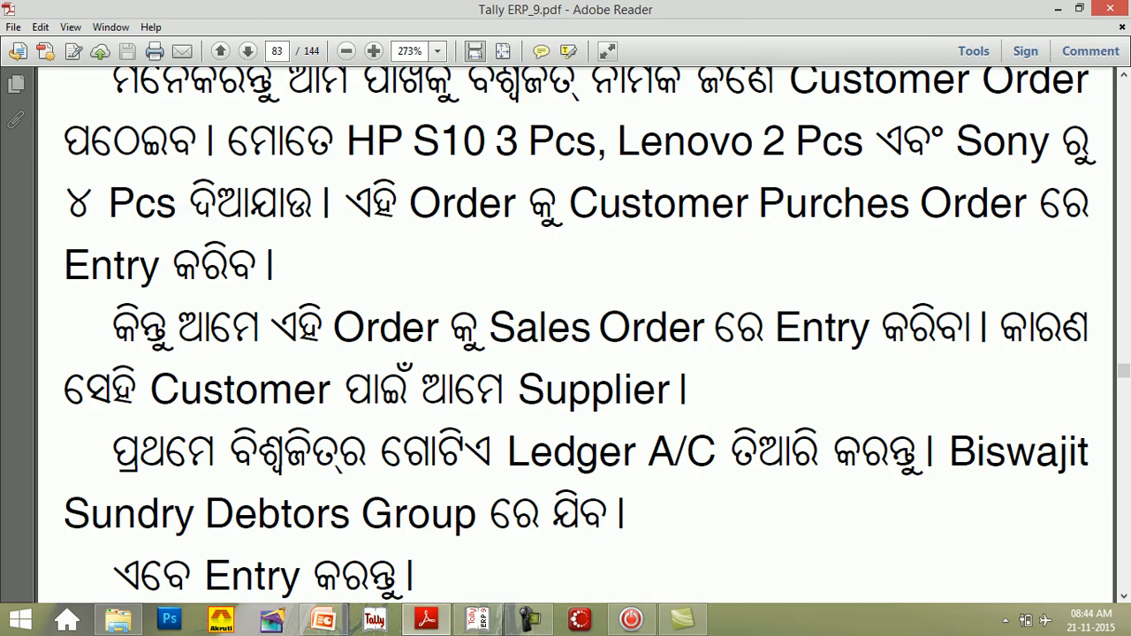
pyautogui.click(530, 621)
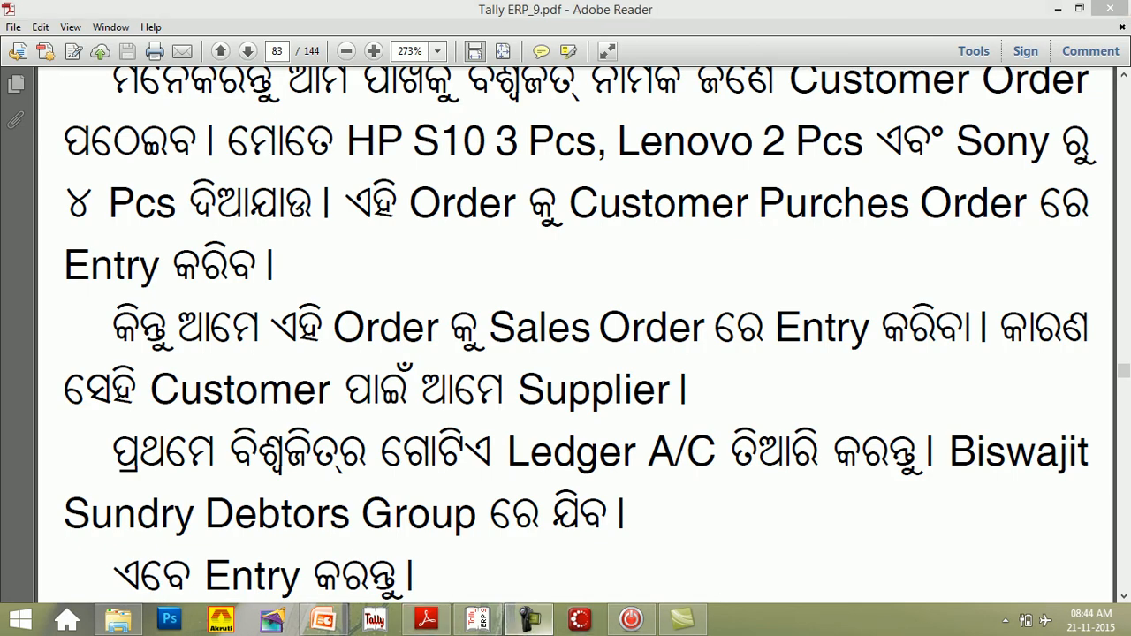
pyautogui.click(530, 621)
pyautogui.click(477, 620)
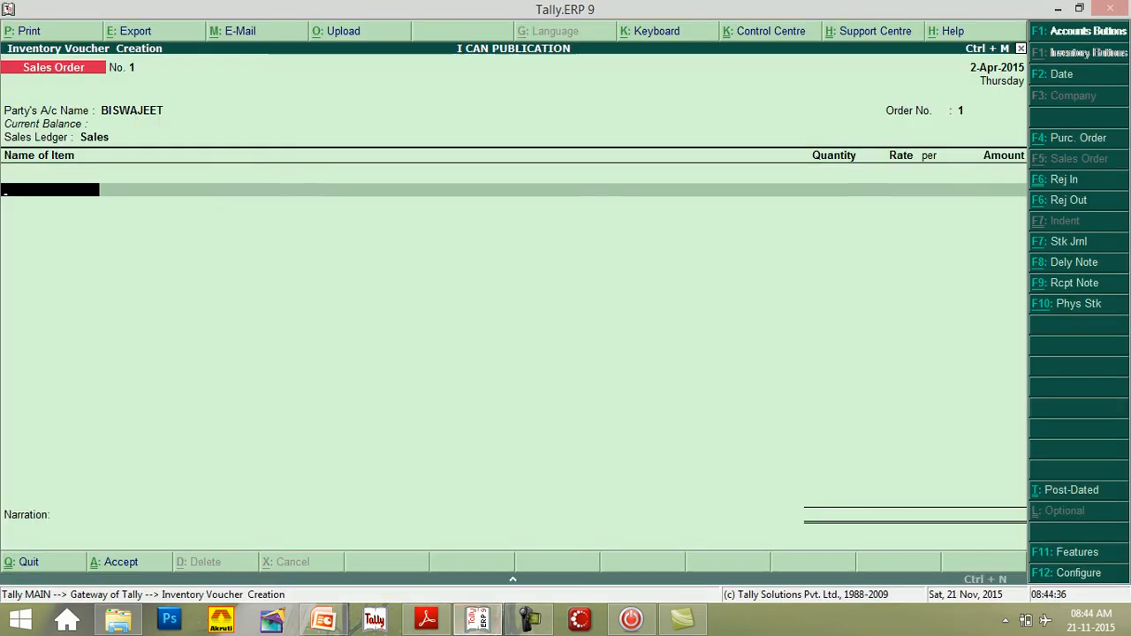
# Add HP S10 to the sales order, due 2-Apr-2015 from any godown, with quantity 3 pcs at a rate of 30,000 per piece
pyautogui.write('H')
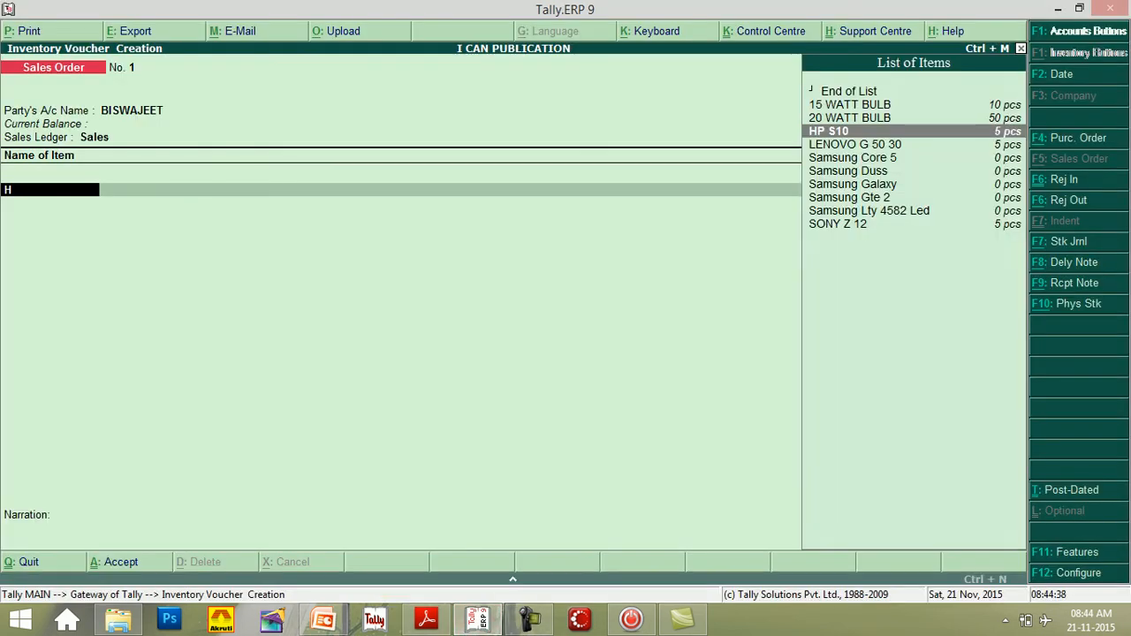
pyautogui.press('Return')
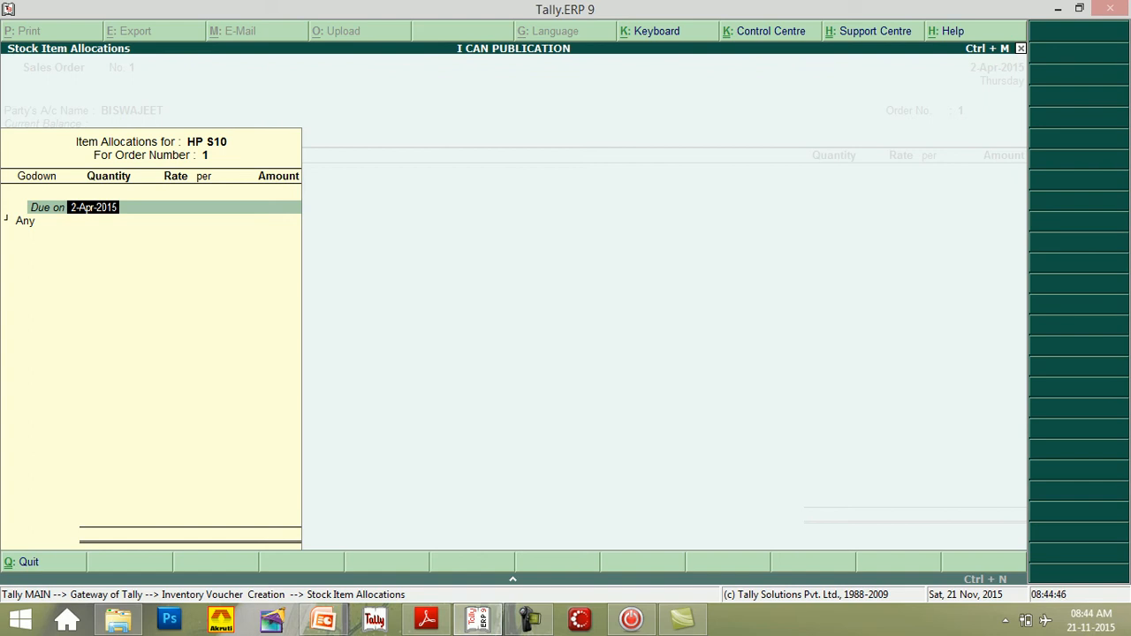
pyautogui.press('Return')
pyautogui.press('Return')
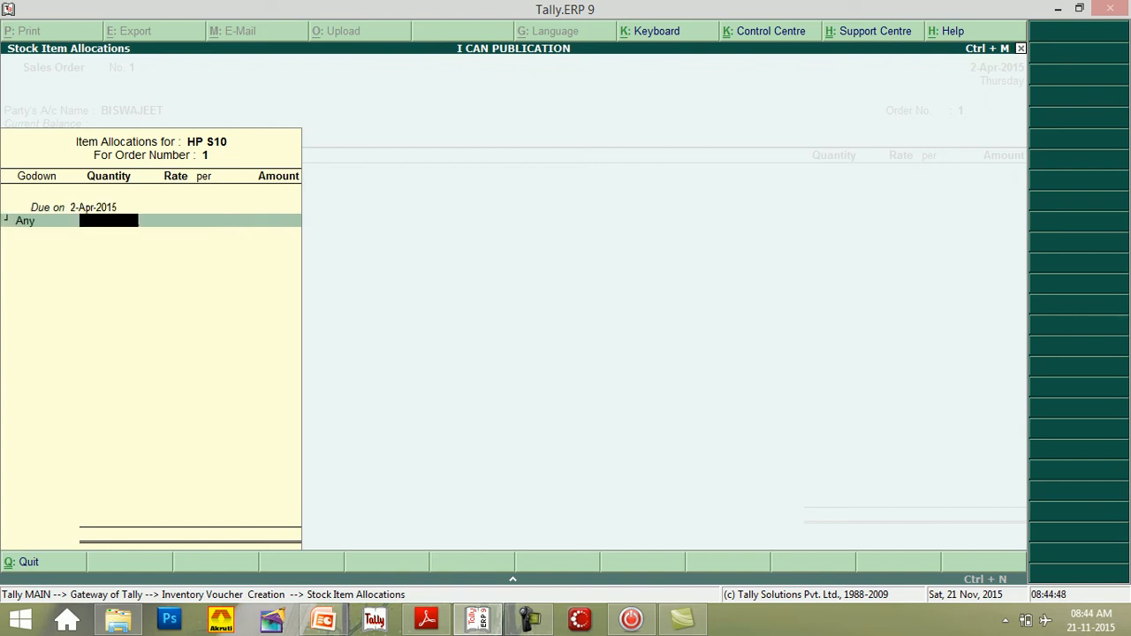
pyautogui.write('3')
pyautogui.press('Return')
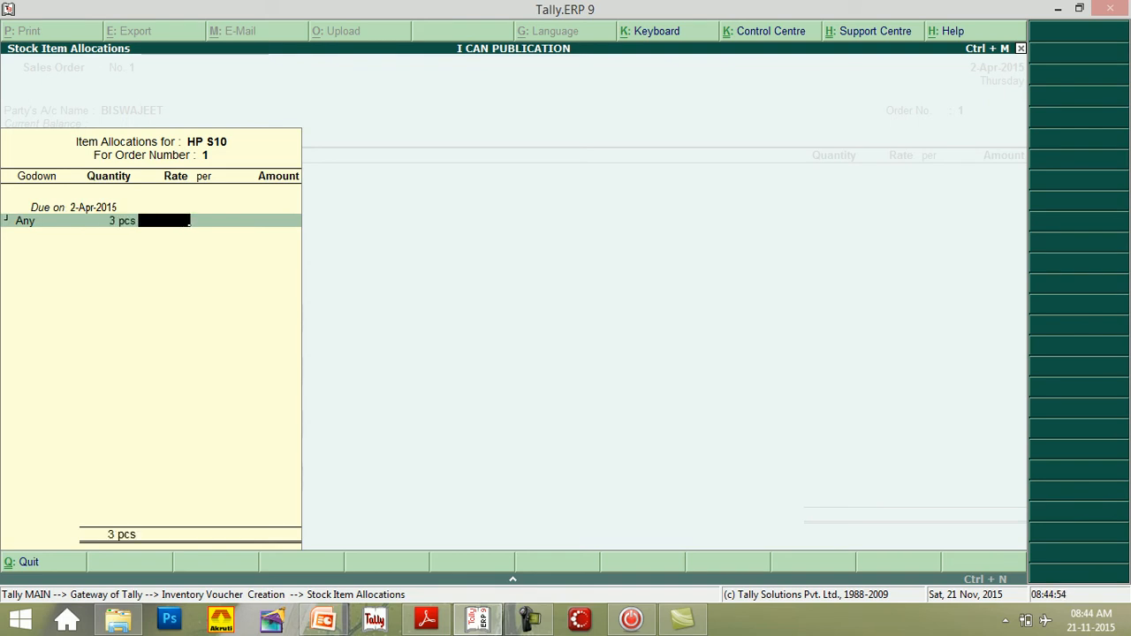
pyautogui.write('30000')
pyautogui.press('Return')
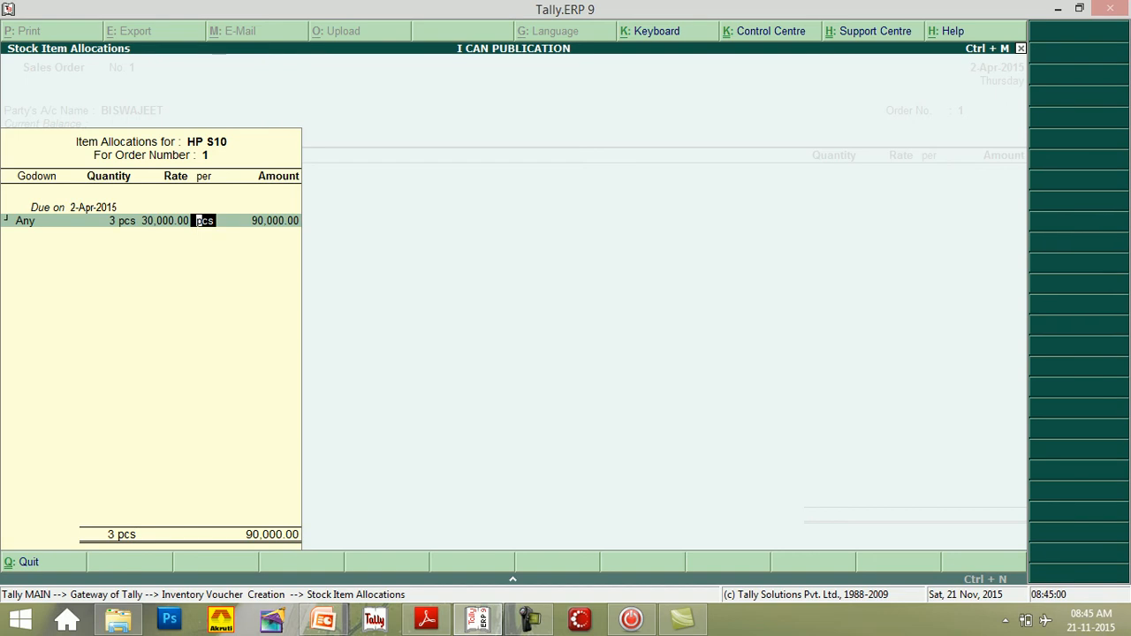
pyautogui.press('Return')
pyautogui.press('Return')
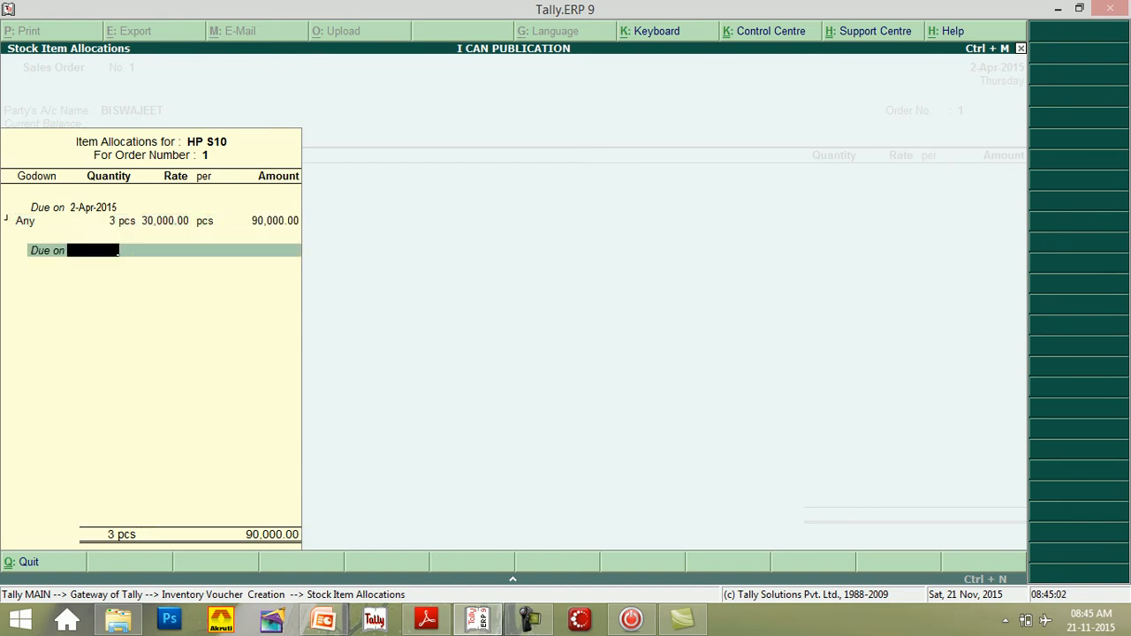
# Finish the HP S10 line and choose LENOVO G 50 30 as the next item, due 2-Apr-2015 from any godown
pyautogui.press('Return')
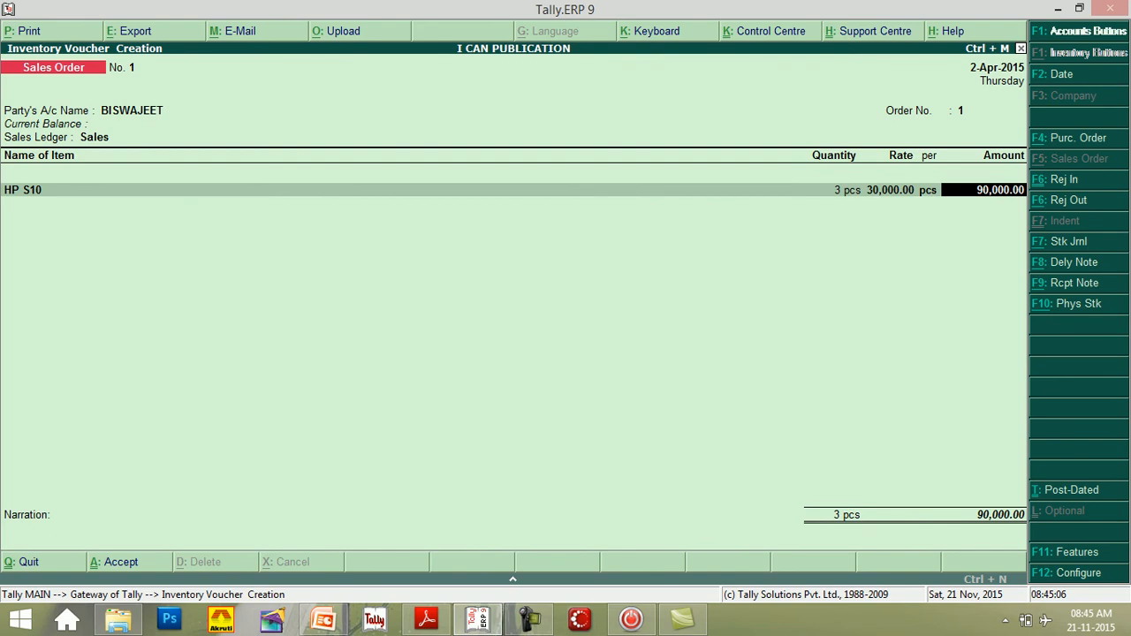
pyautogui.press('Return')
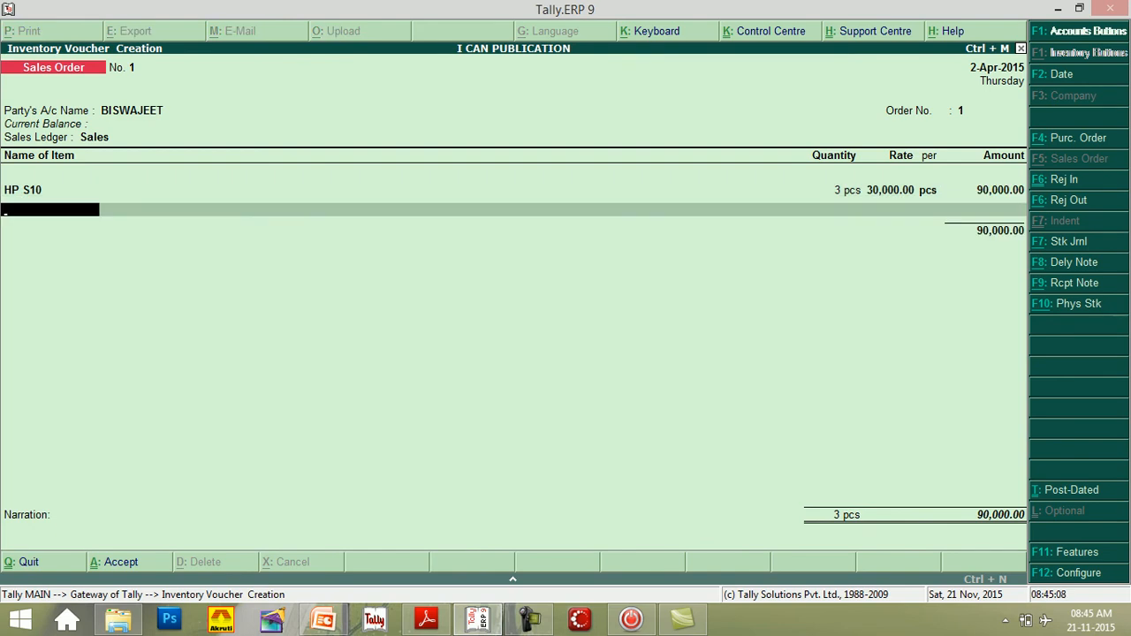
pyautogui.write('L')
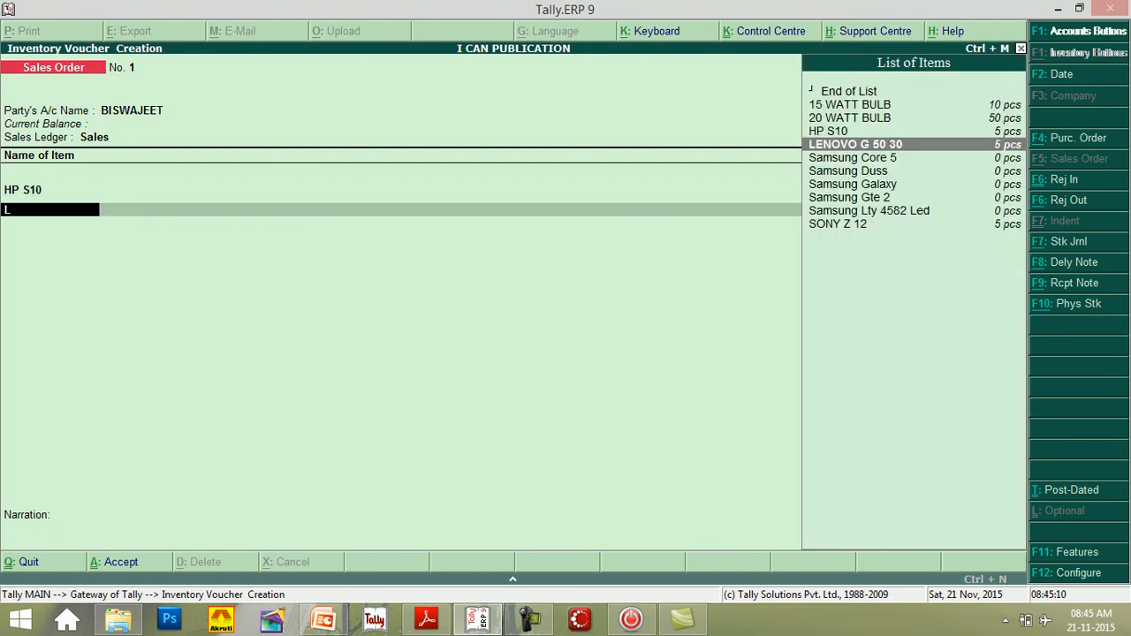
pyautogui.press('Return')
pyautogui.press('Return')
pyautogui.press('Return')
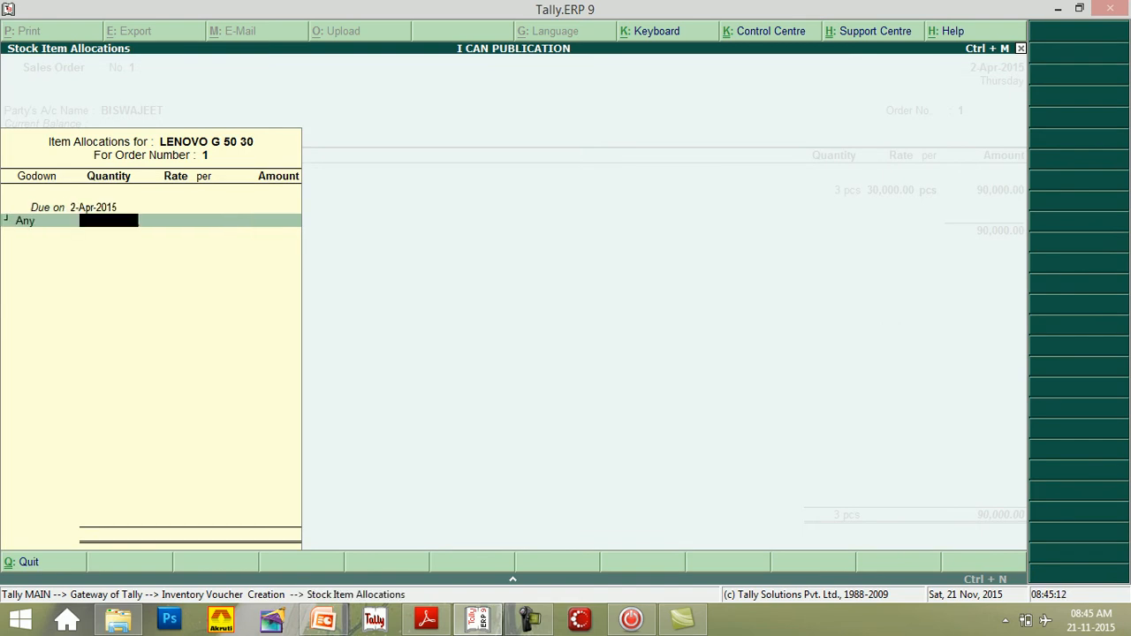
# Allocate 2 pcs of LENOVO G 50 30 at a rate of 30,000 per piece and complete its order line
pyautogui.write('2')
pyautogui.press('Return')
pyautogui.write('300')
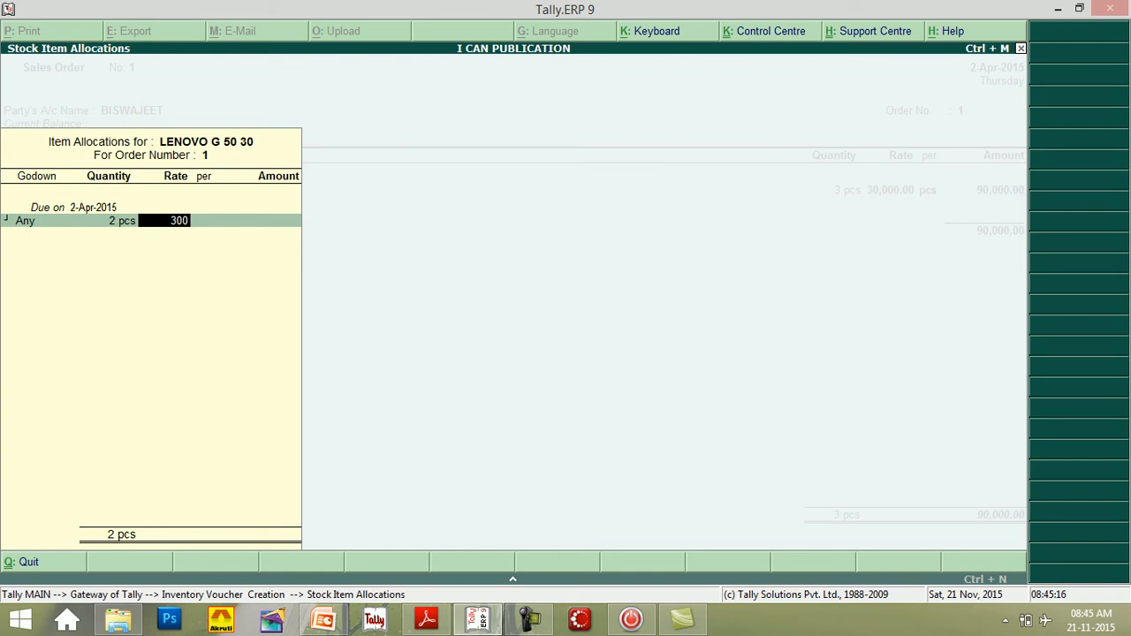
pyautogui.write('00')
pyautogui.press('Return')
pyautogui.press('Return')
pyautogui.press('Return')
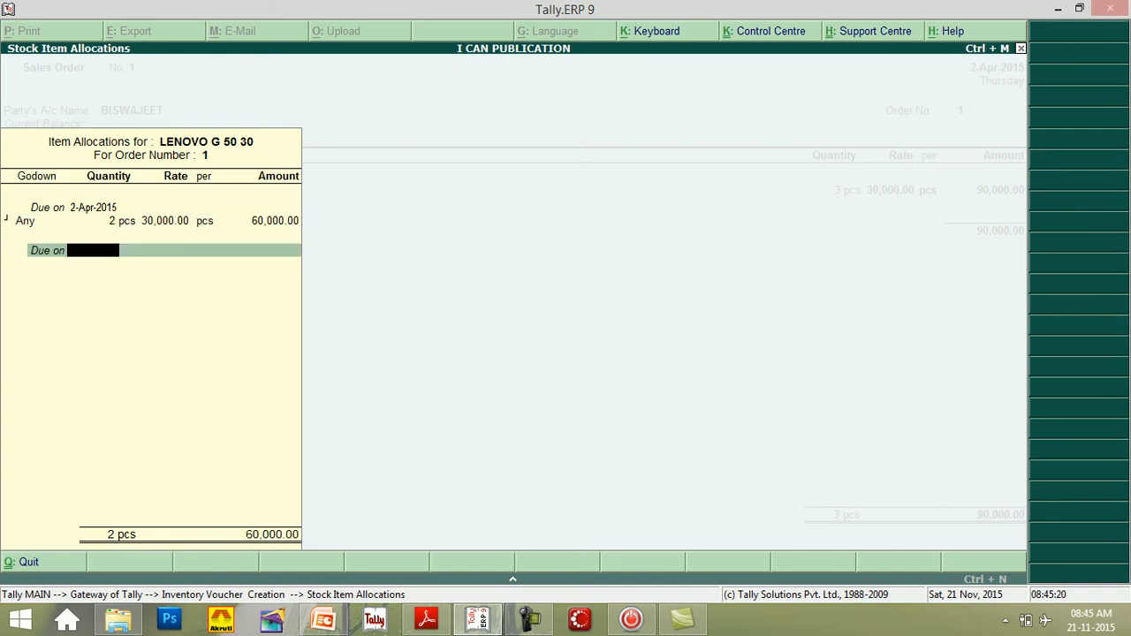
pyautogui.press('Return')
pyautogui.press('Return')
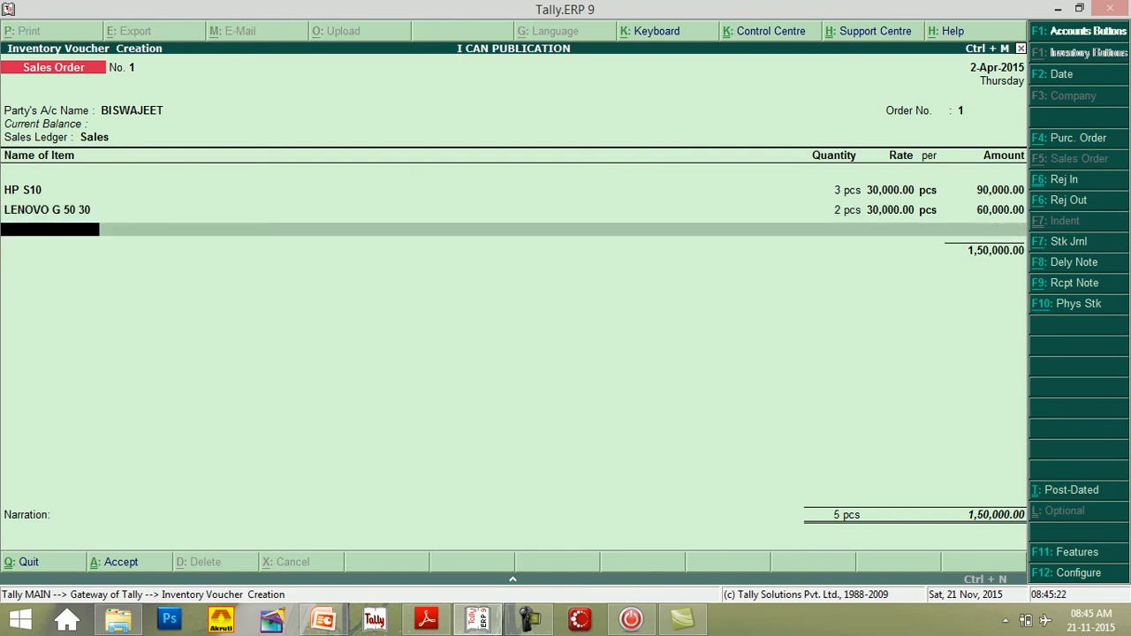
# Choose SONY Z 12 as the third order item, due 2-Apr-2015 from any godown
pyautogui.write('S')
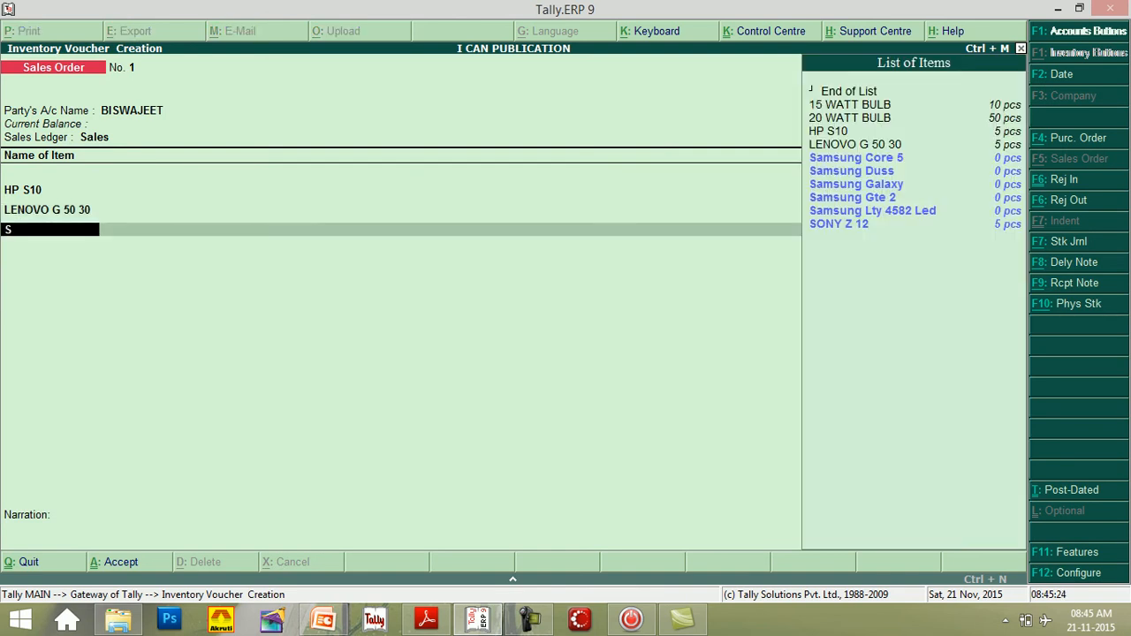
pyautogui.press('Down')
pyautogui.press('Down')
pyautogui.press('Down')
pyautogui.press('Down')
pyautogui.press('Down')
pyautogui.press('Down')
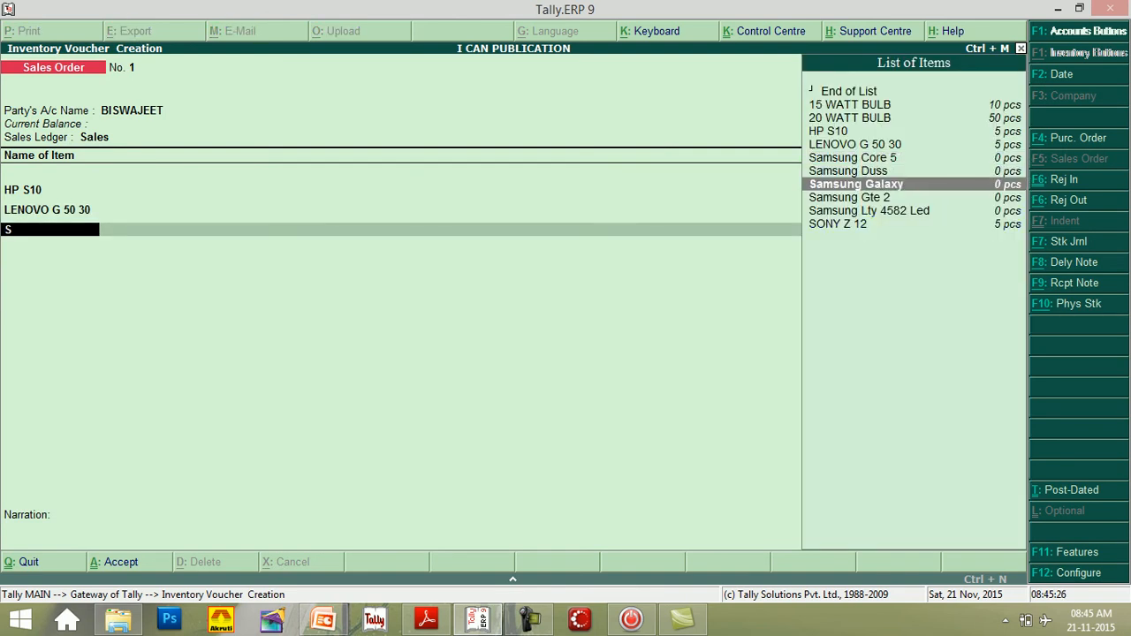
pyautogui.press('Return')
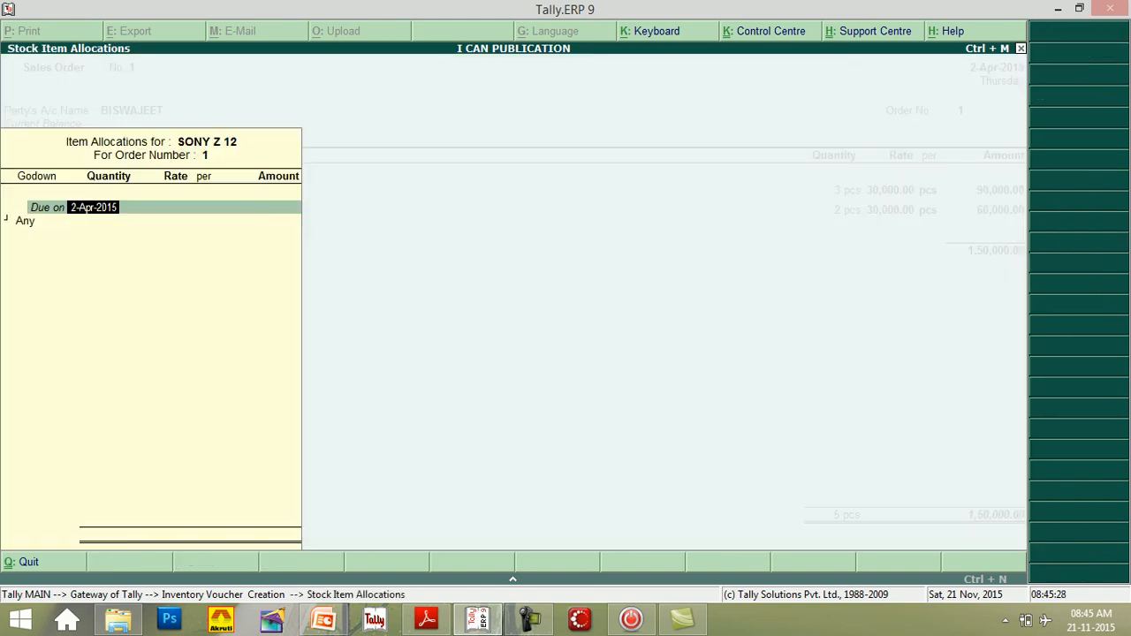
pyautogui.press('Return')
pyautogui.press('Return')
# Allocate 4 pcs of SONY Z 12 at a rate of 30,000 per piece and complete its order line
pyautogui.write('4')
pyautogui.press('Return')
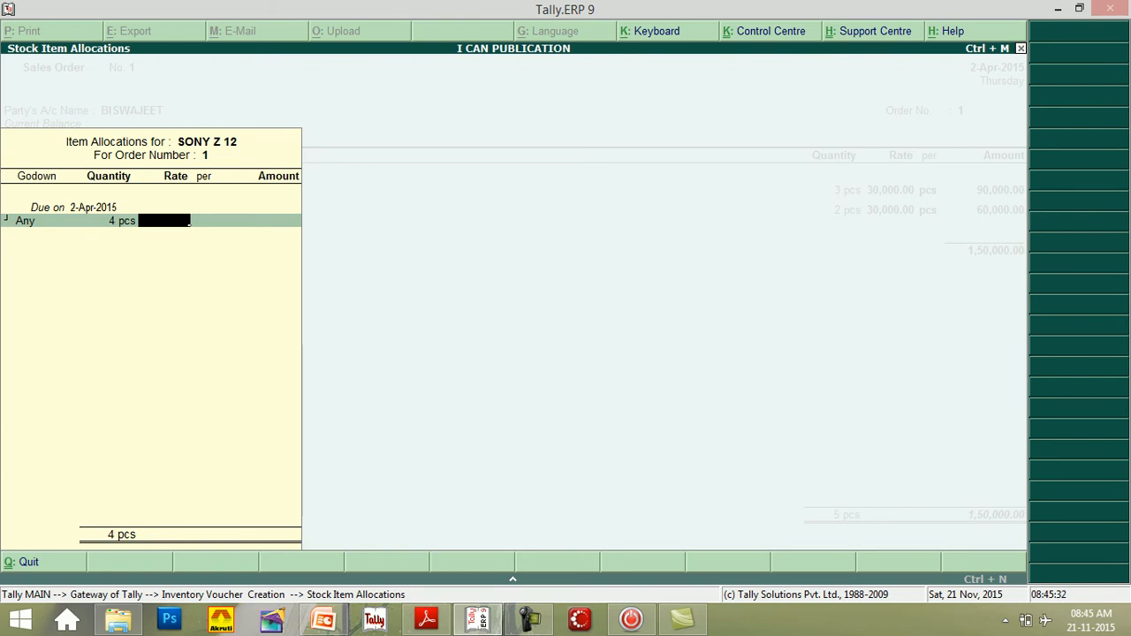
pyautogui.write('30000')
pyautogui.press('Return')
pyautogui.press('Return')
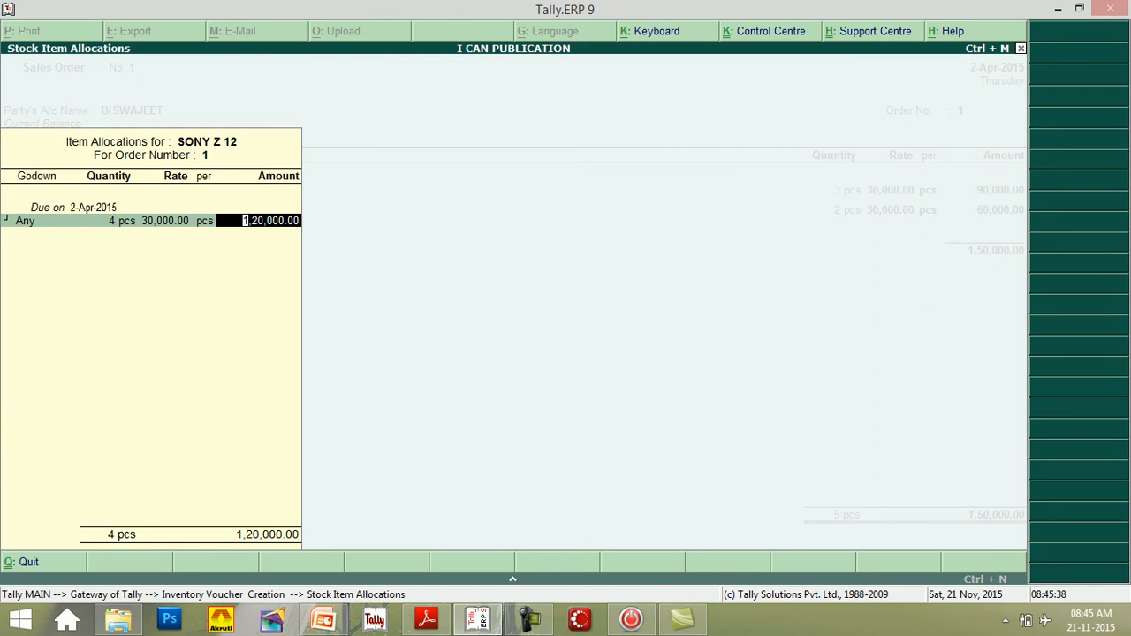
pyautogui.press('Return')
pyautogui.press('Return')
pyautogui.press('Return')
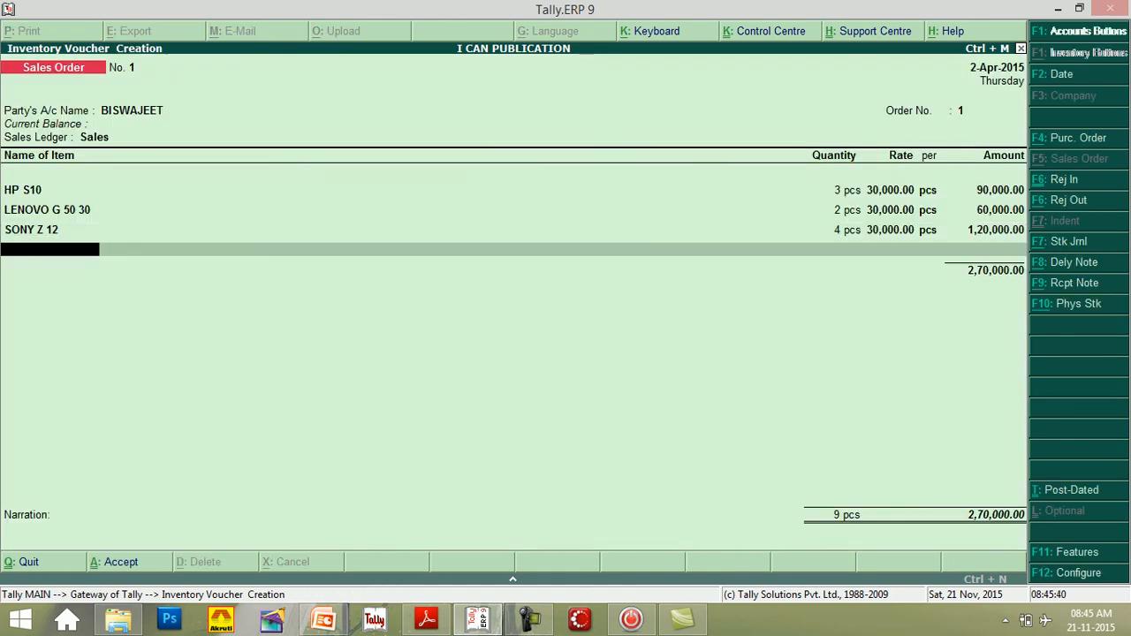
# End the item list, leave the narration blank and save the sales order
pyautogui.press('Return')
pyautogui.press('Return')
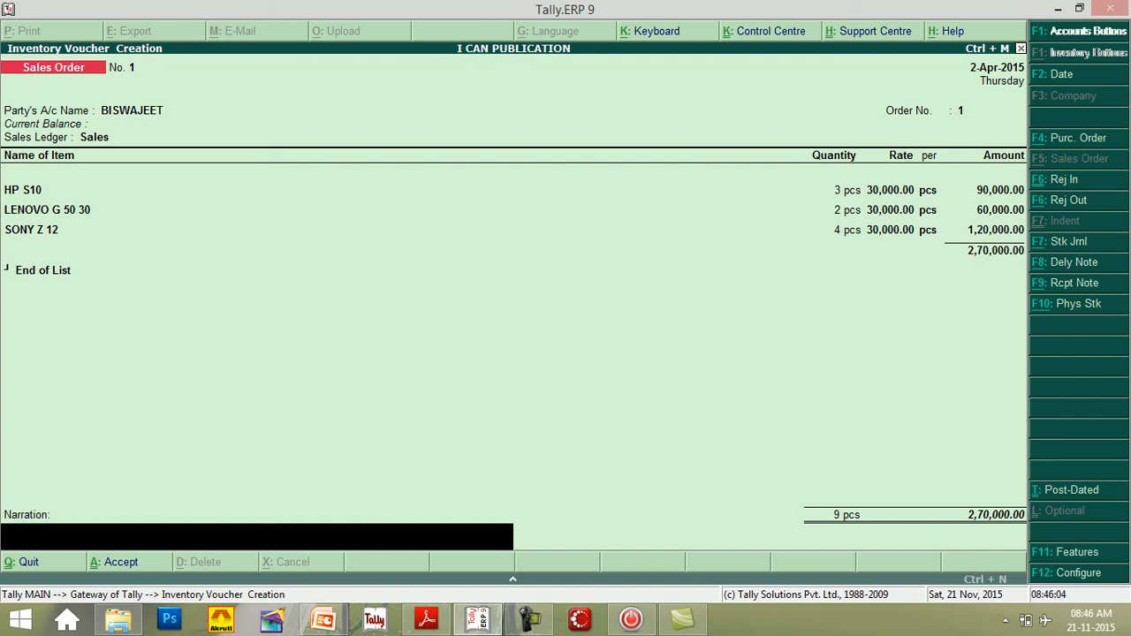
pyautogui.press('Return')
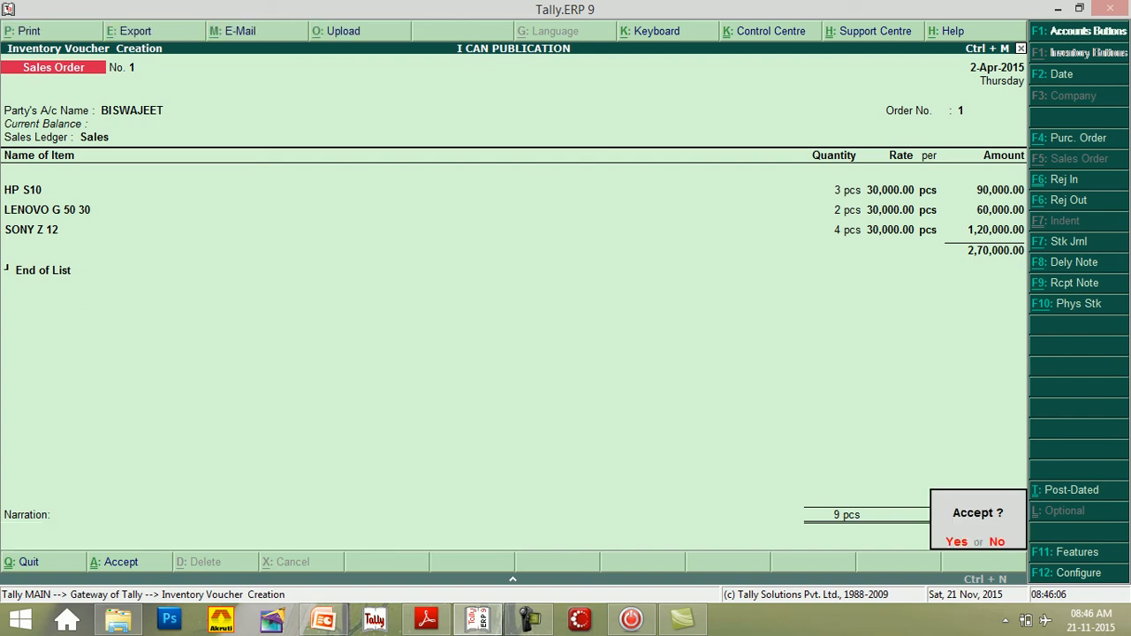
pyautogui.press('Return')
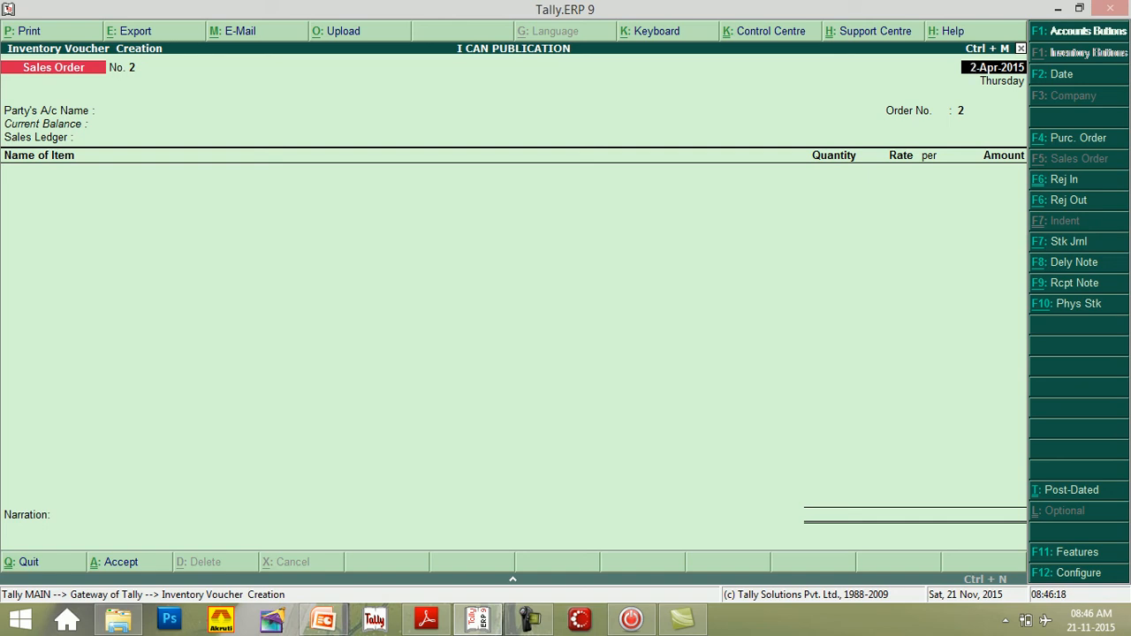
# Start a delivery note dated 2-Apr-2015 with a blank reference and choose the same customer as its party account
pyautogui.hotkey('alt', 'F8')
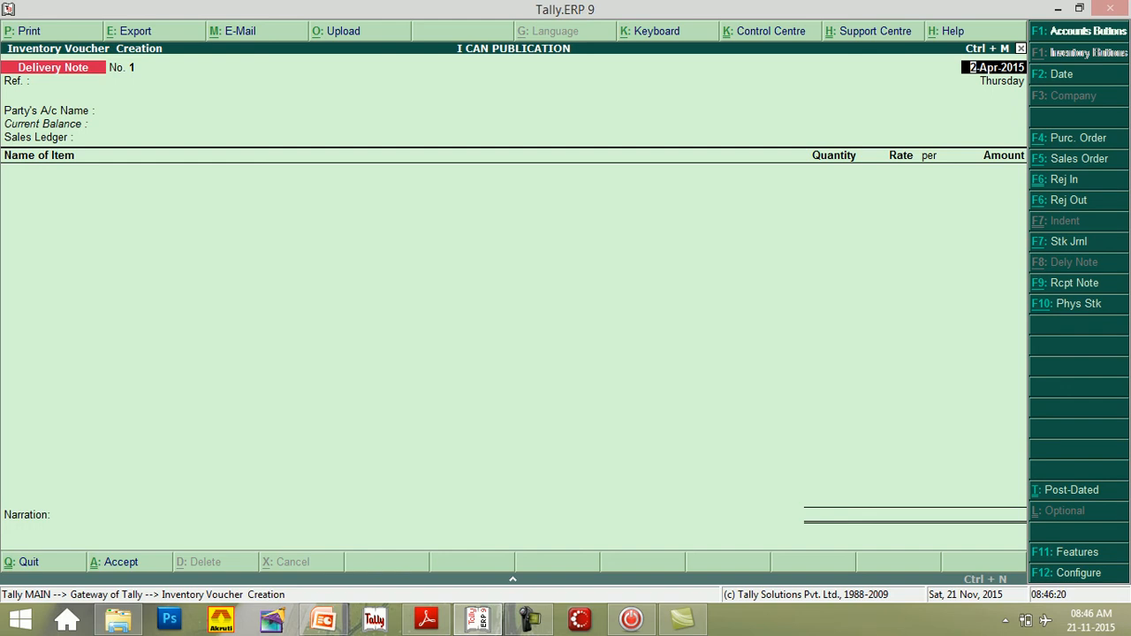
pyautogui.press('Return')
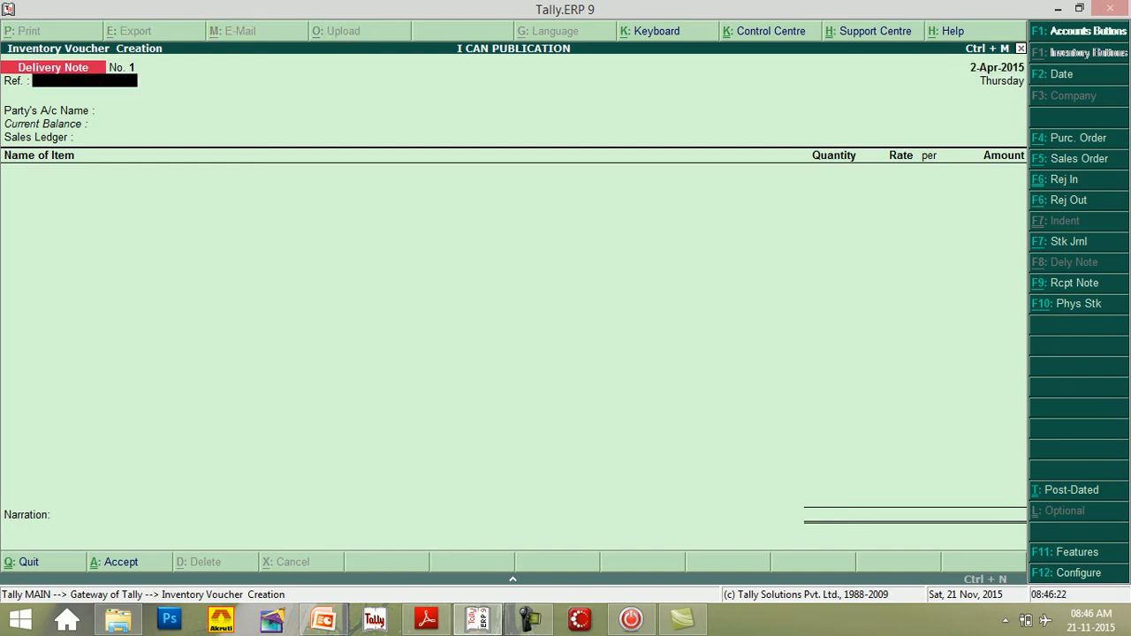
pyautogui.press('Return')
pyautogui.press('Down')
pyautogui.press('Down')
pyautogui.press('Down')
pyautogui.press('Up')
pyautogui.press('Return')
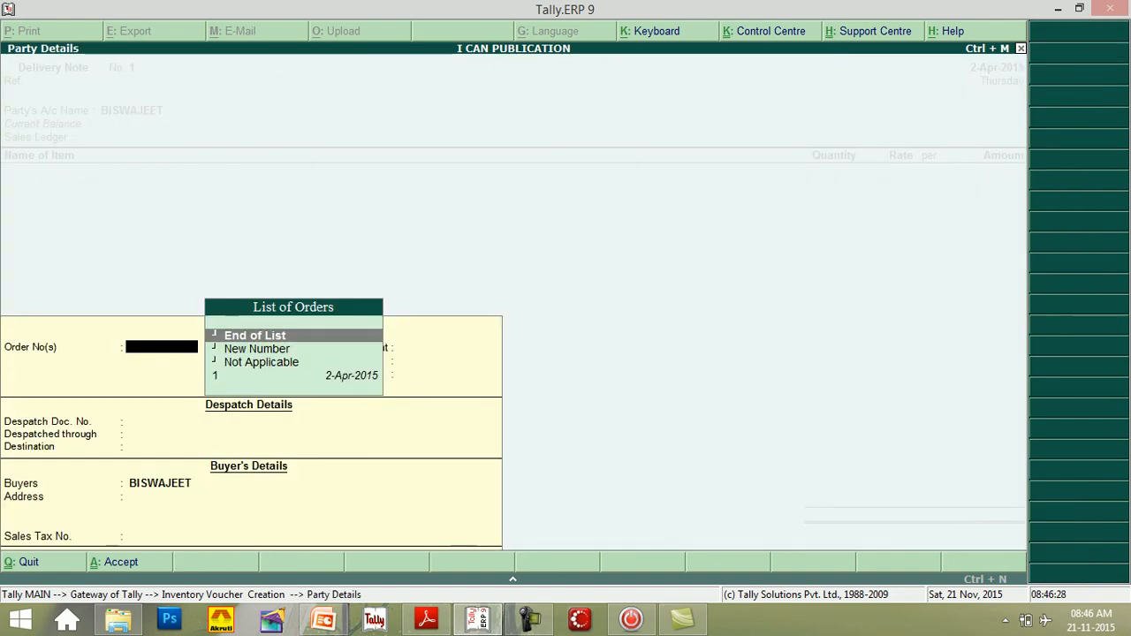
# Link the delivery note to the customer's sales order dated 2-Apr-2015, leaving the payment, despatch and remaining buyer details blank
pyautogui.press('Down')
pyautogui.press('Down')
pyautogui.press('Down')
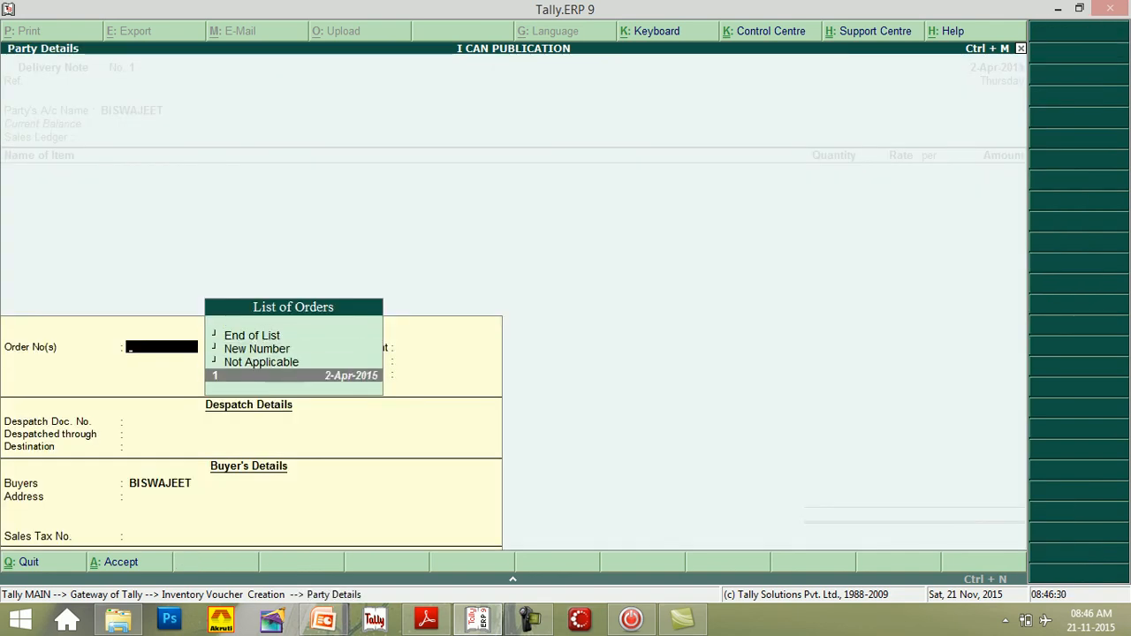
pyautogui.press('Return')
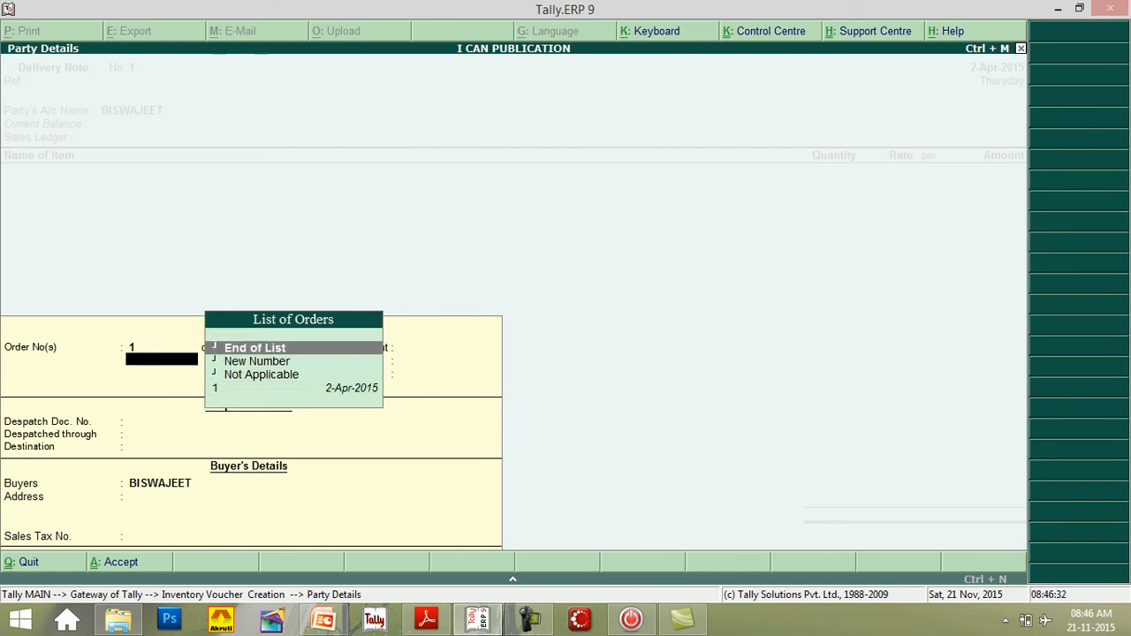
pyautogui.press('Return')
pyautogui.press('Return')
pyautogui.press('Return')
pyautogui.press('Return')
pyautogui.press('Return')
pyautogui.press('Return')
pyautogui.press('Return')
pyautogui.press('Return')
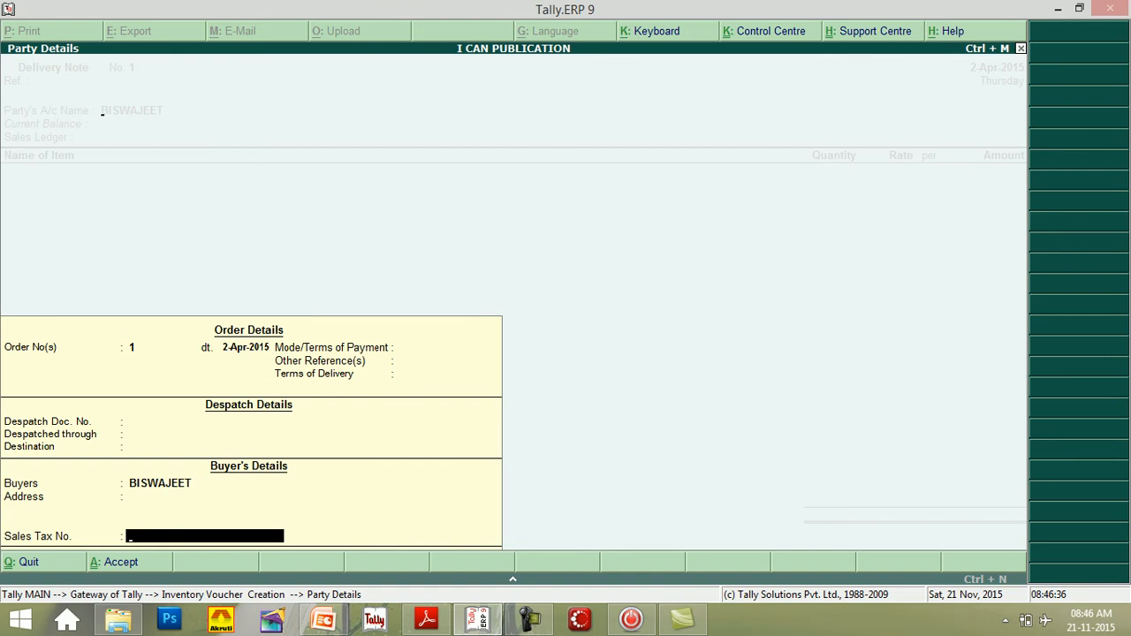
pyautogui.press('Return')
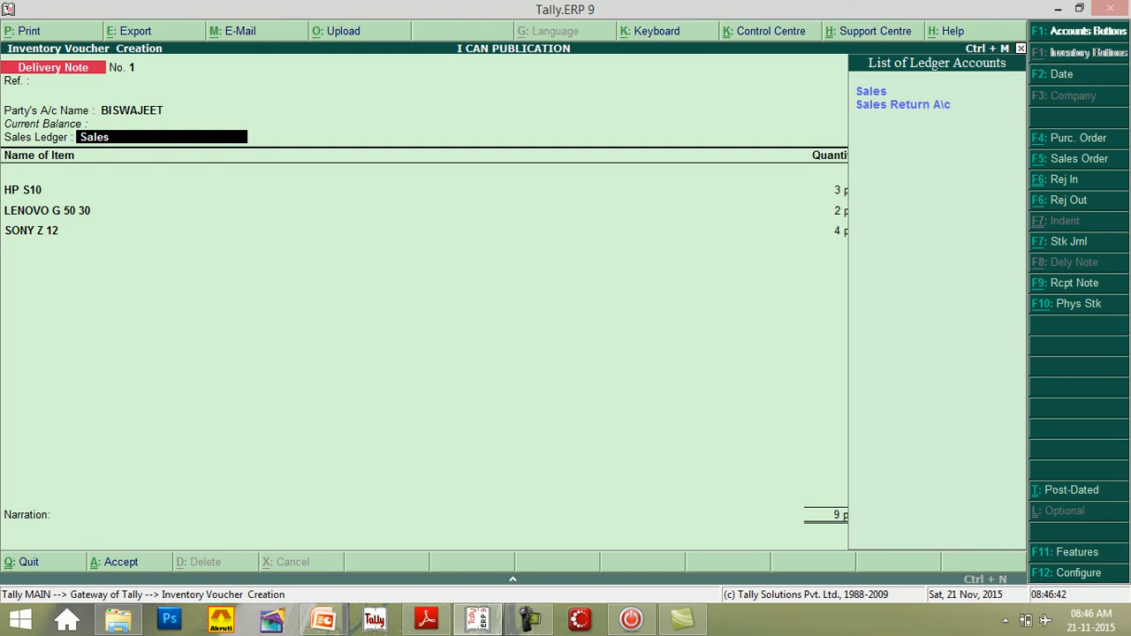
# Keep Sales as the sales ledger and accept the HP S10 delivery of 3 pcs from Bbsr Godown at 30,000 each
pyautogui.press('Return')
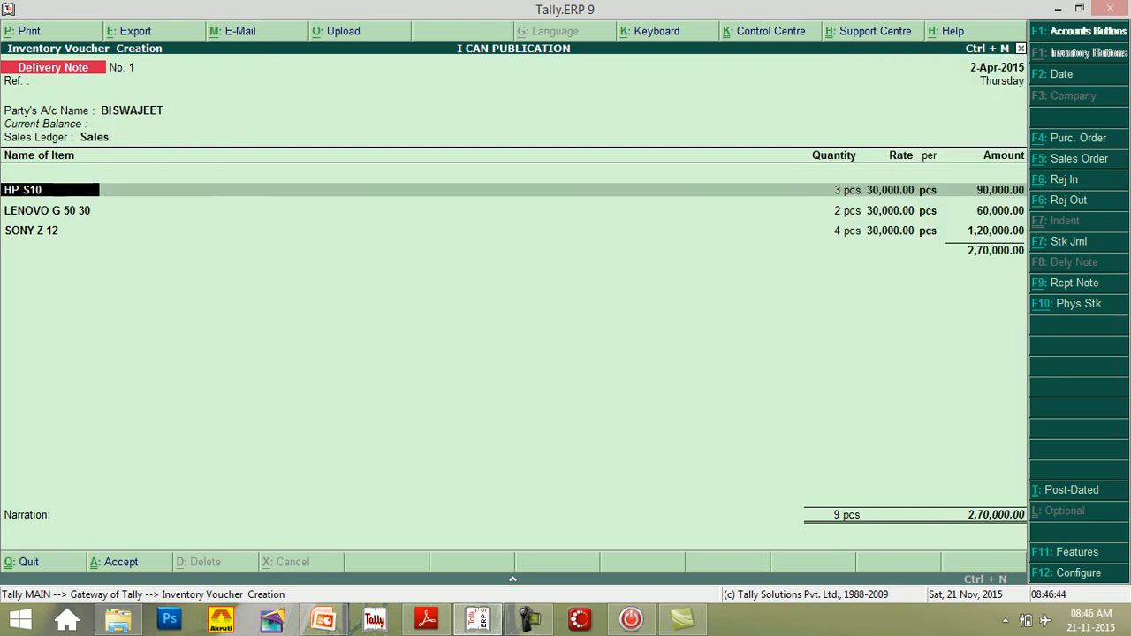
pyautogui.press('Return')
pyautogui.press('Return')
pyautogui.press('Return')
pyautogui.press('Return')
pyautogui.press('Return')
pyautogui.press('Return')
pyautogui.press('Return')
pyautogui.press('Return')
pyautogui.press('Return')
pyautogui.press('Return')
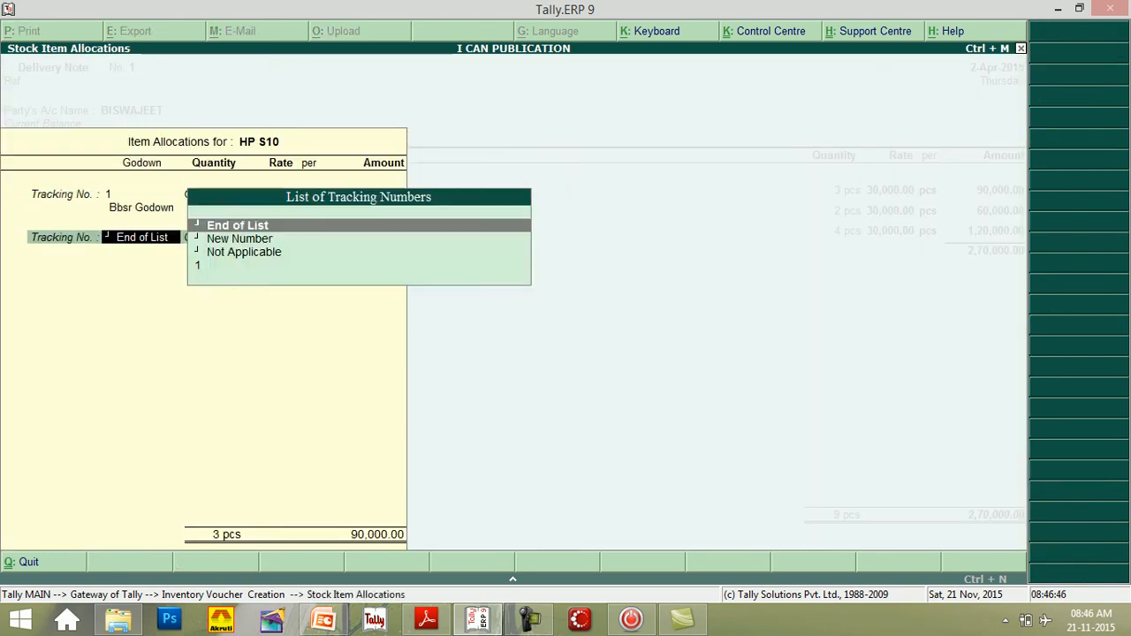
pyautogui.press('Return')
# Accept the LENOVO G 50 30 delivery of 2 pcs from Bbsr Godown at 30,000 per piece
pyautogui.press('Return')
pyautogui.press('Return')
pyautogui.press('Return')
pyautogui.press('Return')
pyautogui.press('Return')
pyautogui.press('Return')
pyautogui.press('Return')
pyautogui.press('Return')
pyautogui.press('Return')
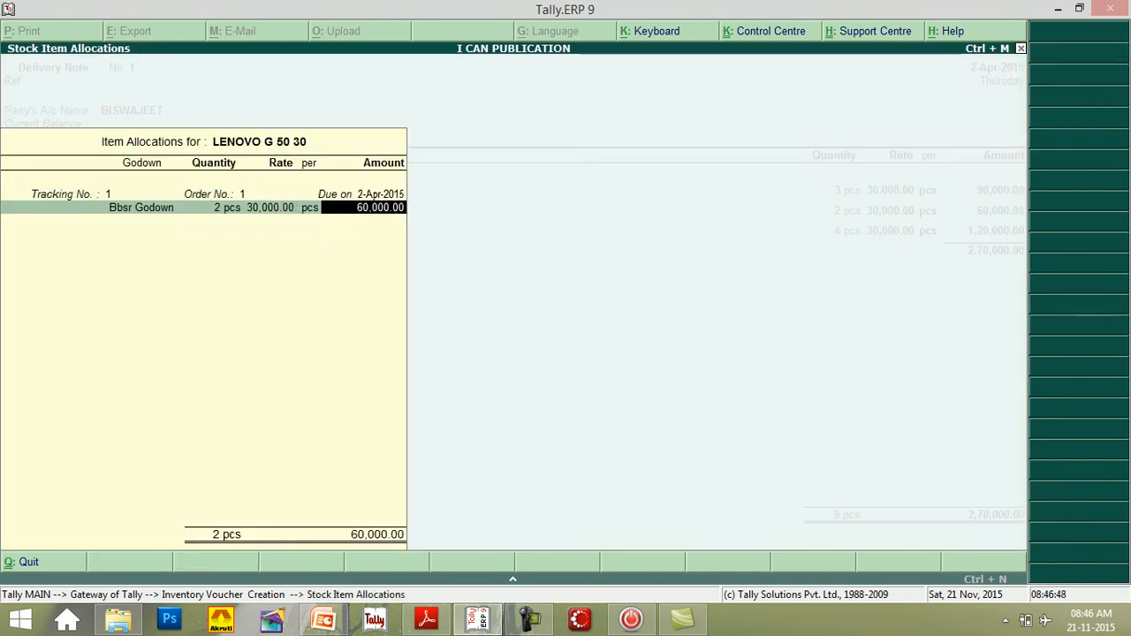
pyautogui.press('Return')
pyautogui.press('Return')
pyautogui.press('Return')
# Accept the SONY Z 12 delivery of 4 pcs from Bbsr Godown at 30,000 per piece
pyautogui.press('Return')
pyautogui.press('Return')
pyautogui.press('Return')
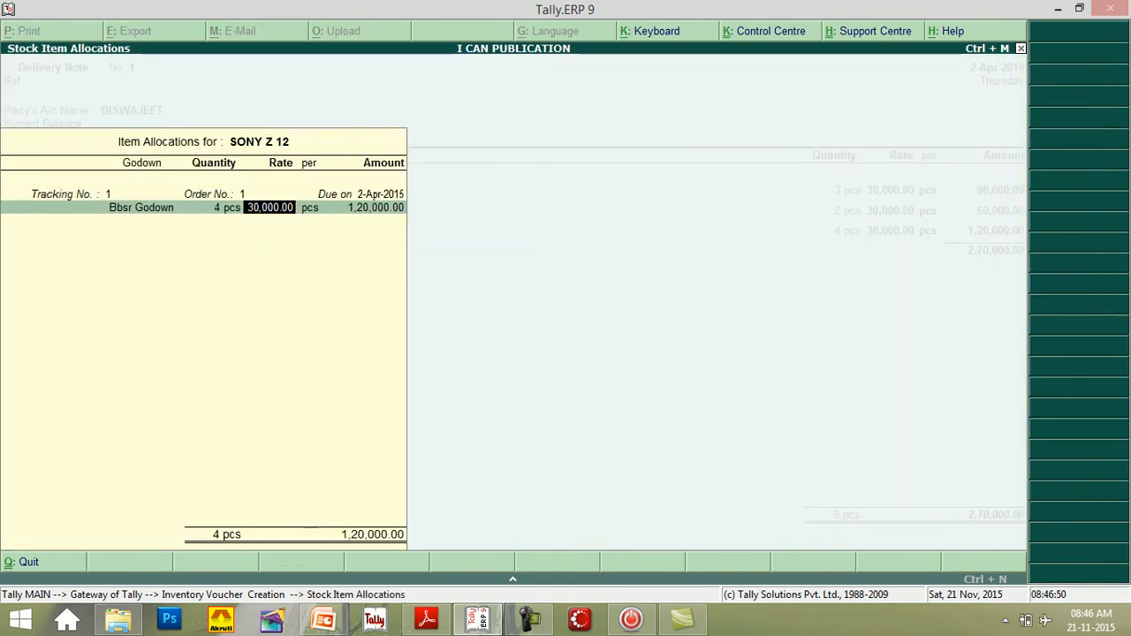
pyautogui.press('Return')
pyautogui.press('Return')
pyautogui.press('Return')
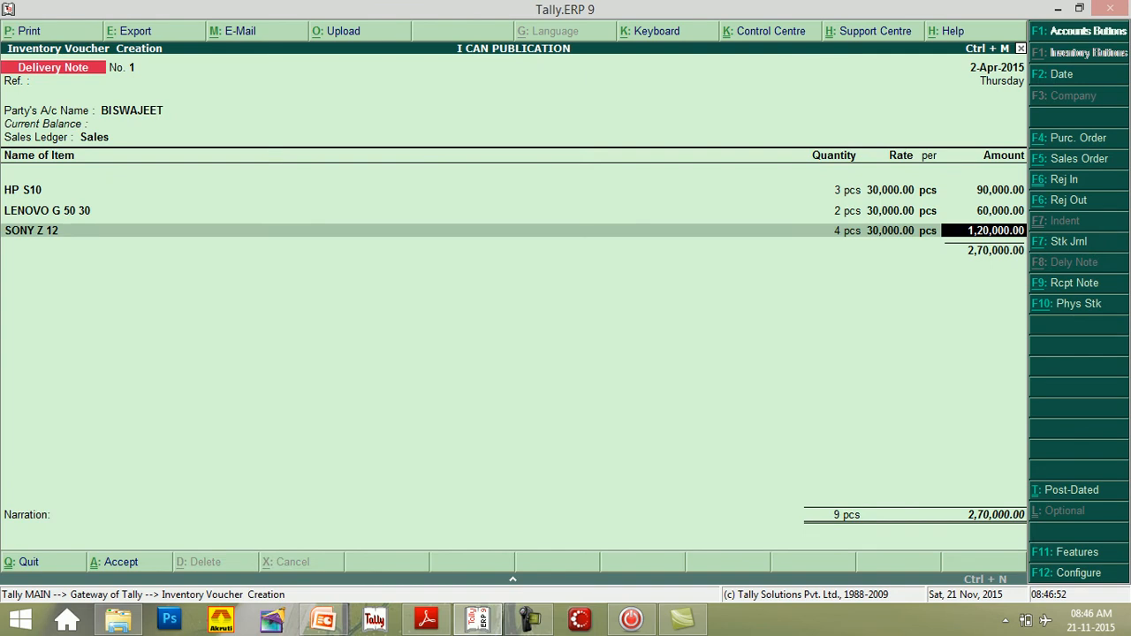
# End the delivery note's item list with a blank narration and save the note
pyautogui.press('Return')
pyautogui.press('Return')
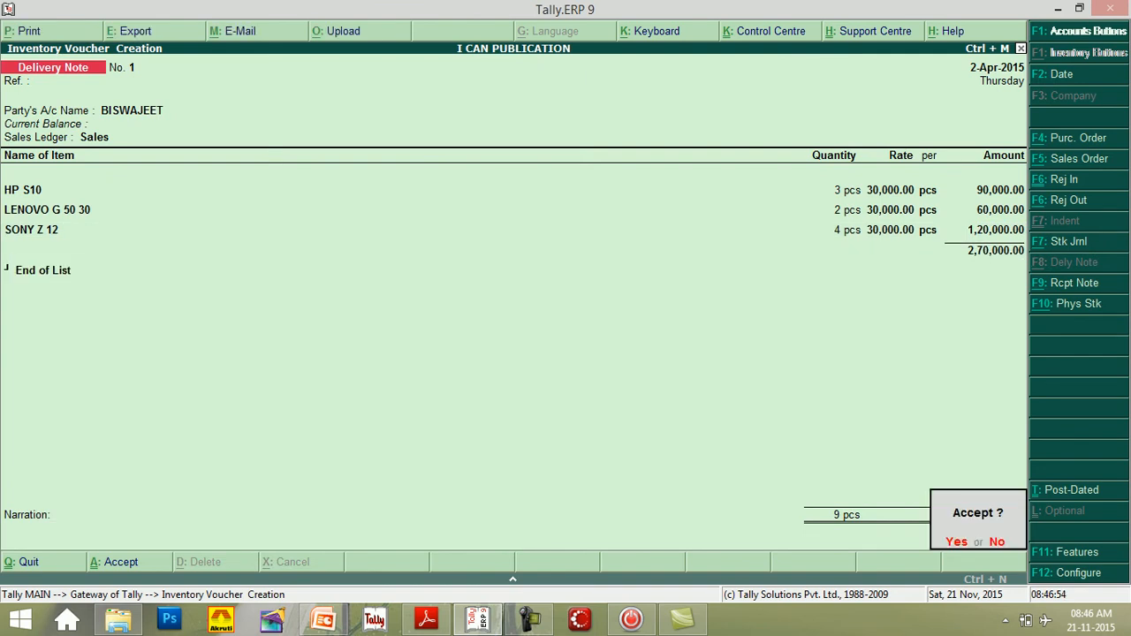
pyautogui.press('Return')
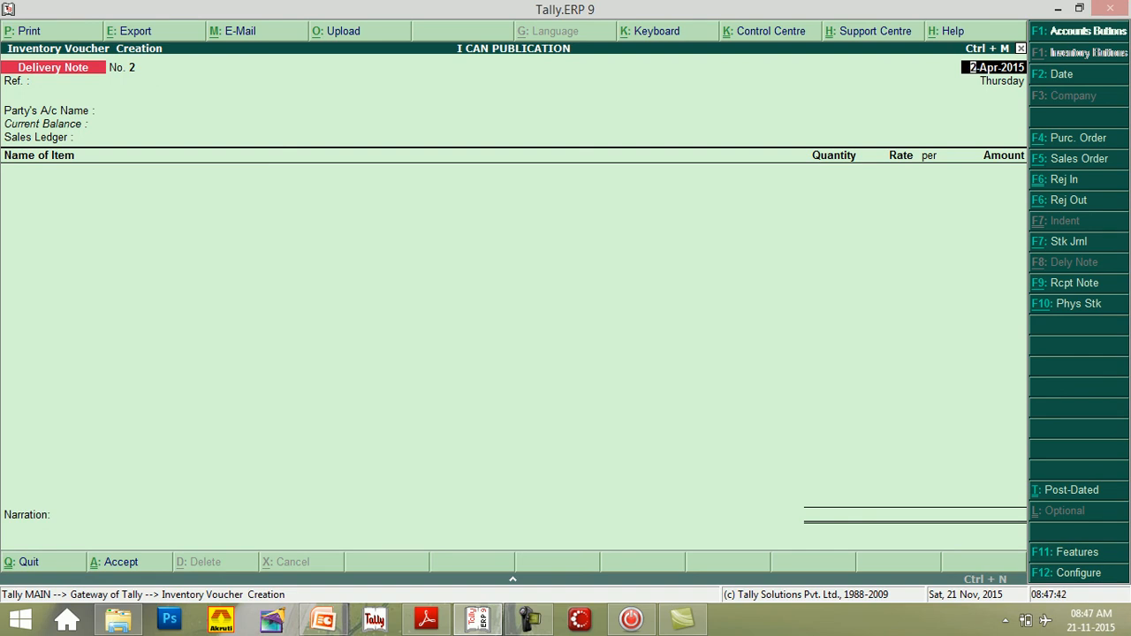
# Start a sales accounting voucher dated 2-Apr-2015 with the new customer's ledger as the party account
pyautogui.press('Escape')
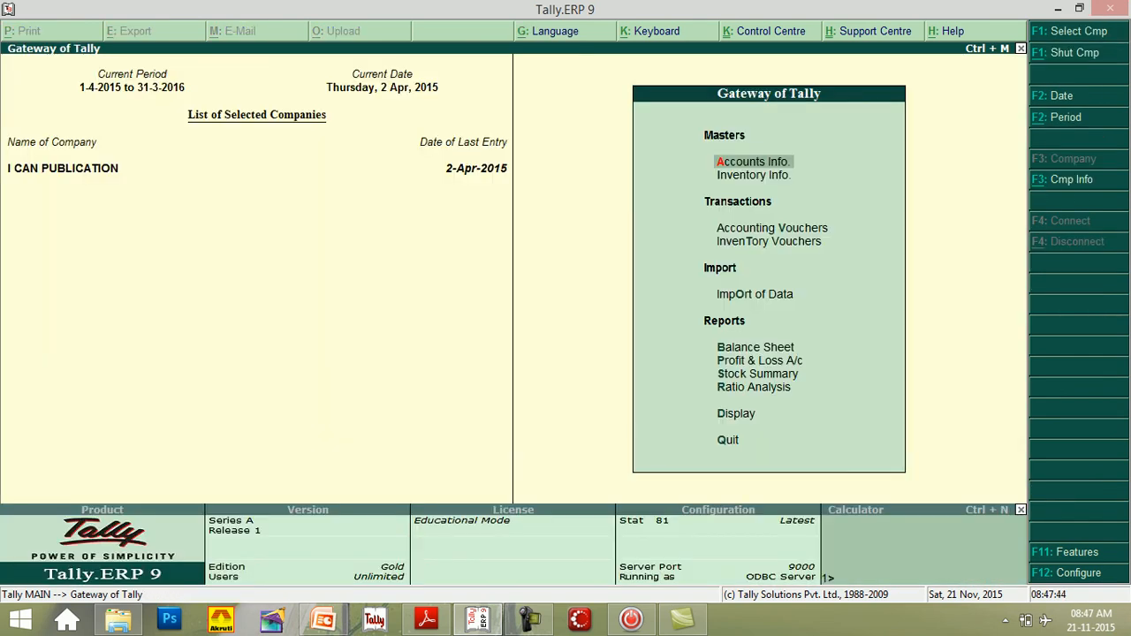
pyautogui.press('v')
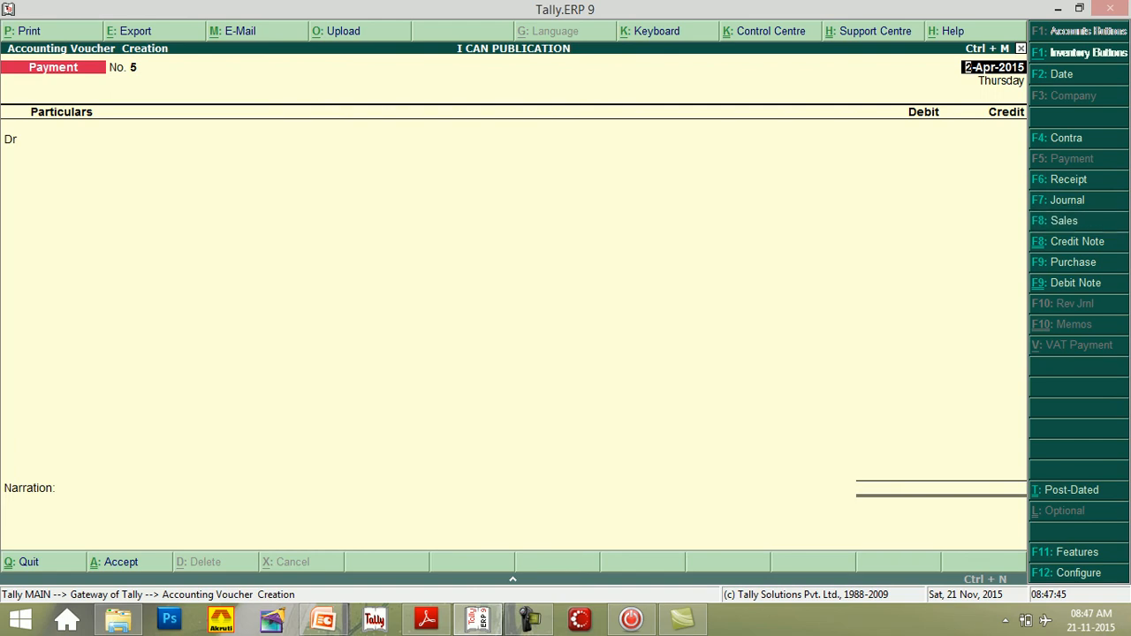
pyautogui.press('F8')
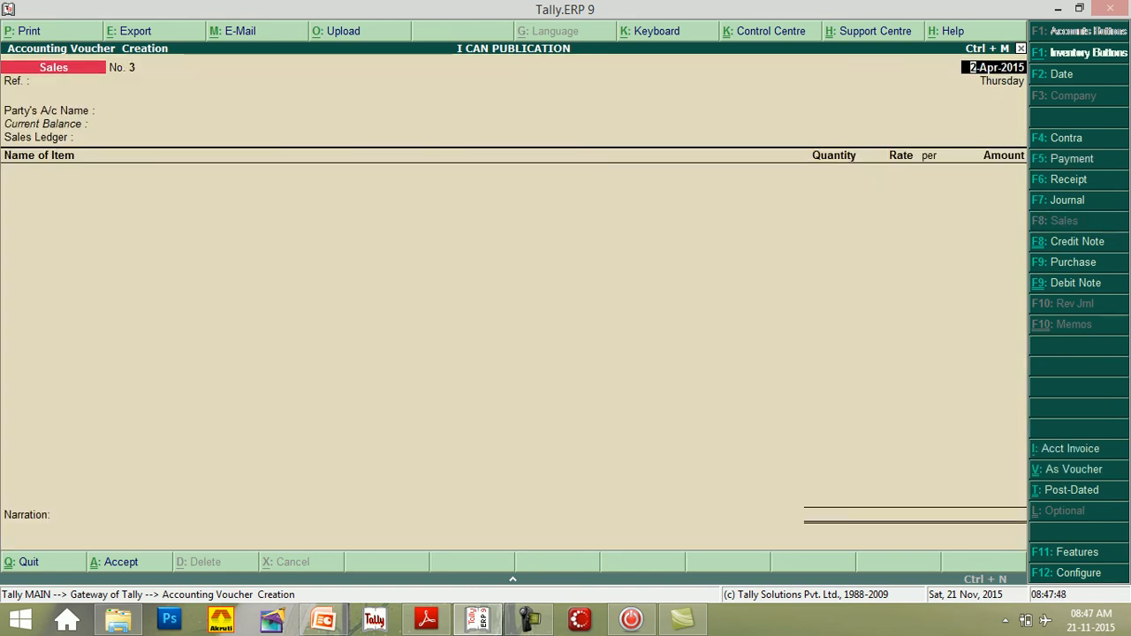
pyautogui.press('Return')
pyautogui.press('Return')
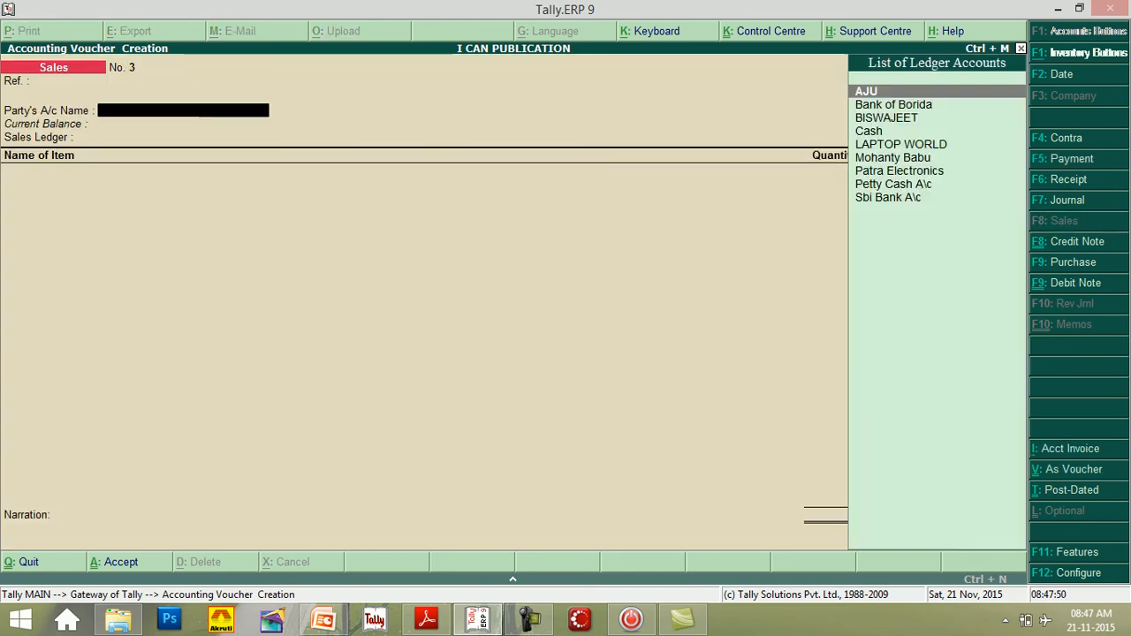
pyautogui.press('Down')
pyautogui.press('Down')
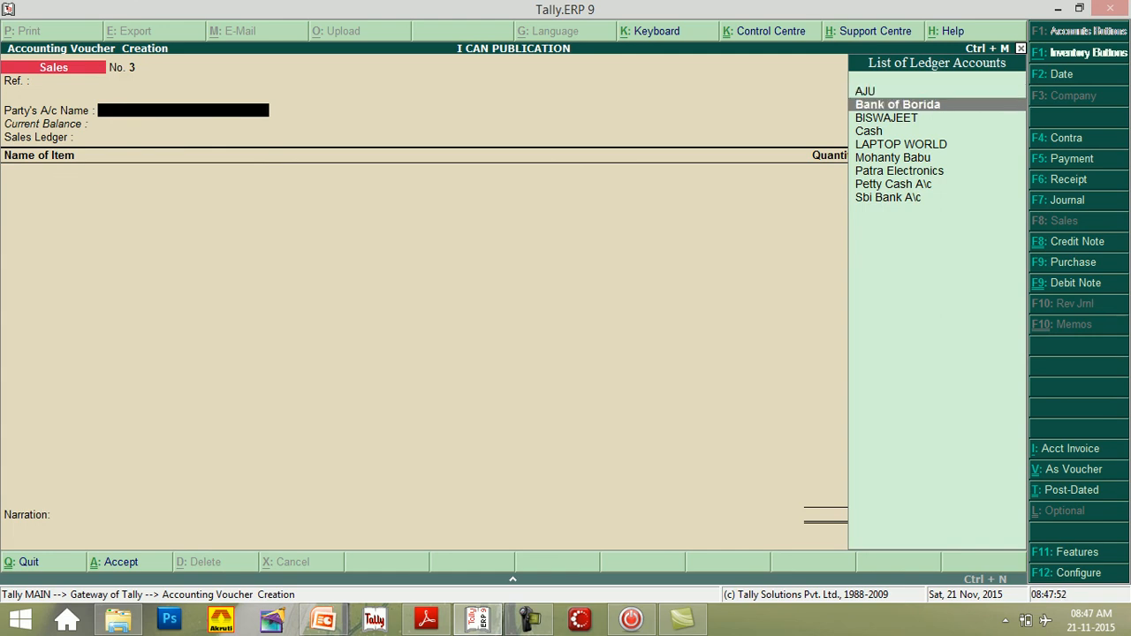
pyautogui.press('Return')
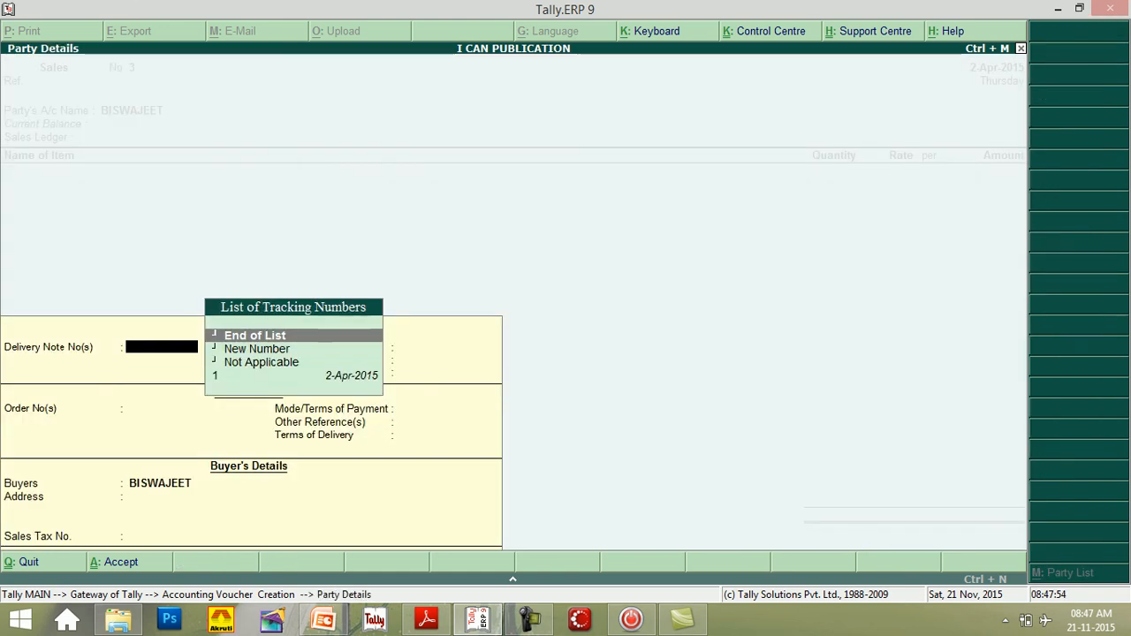
# Link the sales voucher to delivery note 1 of 2-Apr-2015, leaving the other despatch and payment details blank
pyautogui.press('Down')
pyautogui.press('Down')
pyautogui.press('Down')
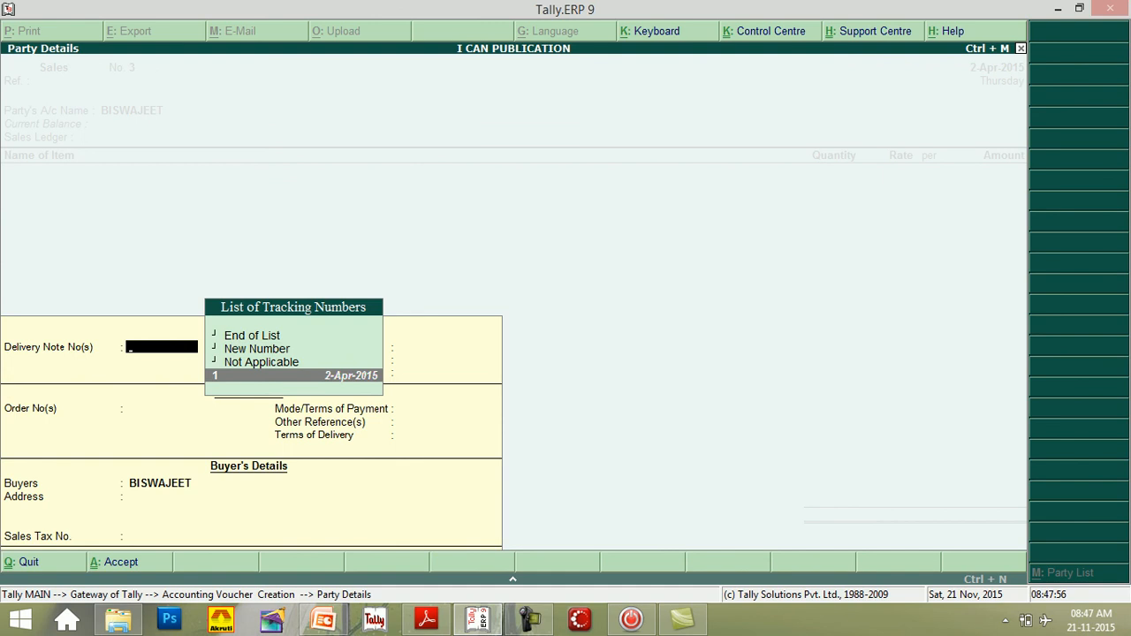
pyautogui.press('Return')
pyautogui.press('Return')
pyautogui.press('Return')
pyautogui.press('Return')
pyautogui.press('Return')
pyautogui.press('Return')
pyautogui.press('Return')
pyautogui.press('Return')
pyautogui.press('Return')
pyautogui.press('Return')
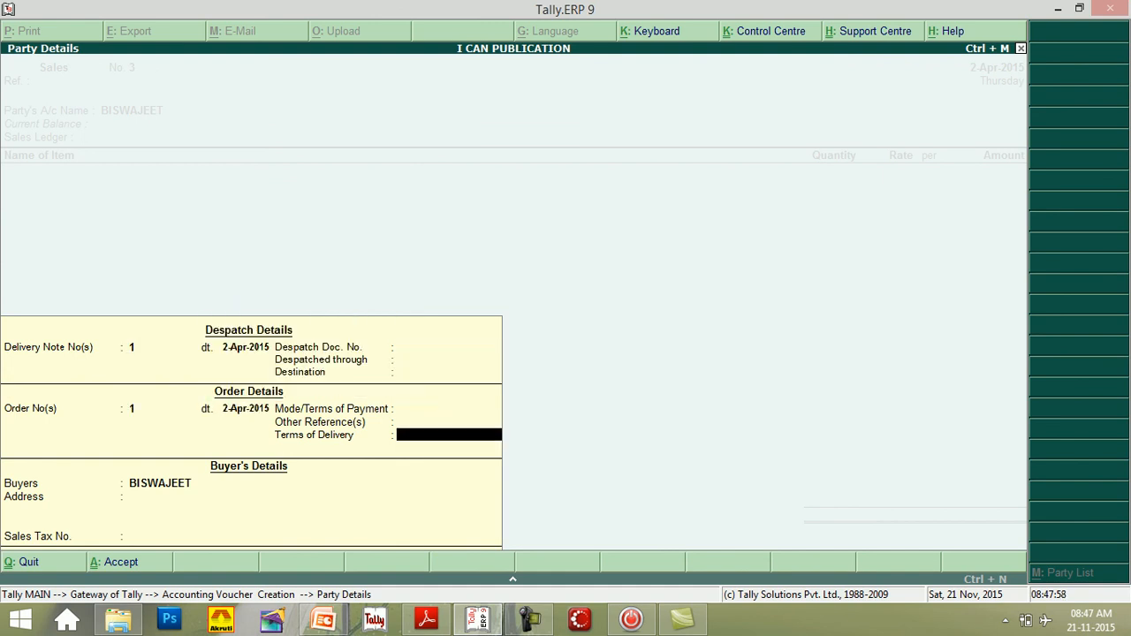
# Accept the customer's buyer details and keep Sales as the voucher's sales ledger, continuing to the HP S10 allocation
pyautogui.press('Return')
pyautogui.press('Return')
pyautogui.press('Return')
pyautogui.press('Return')
pyautogui.press('Return')
pyautogui.press('Return')
pyautogui.press('Return')
pyautogui.press('Return')
pyautogui.press('Return')
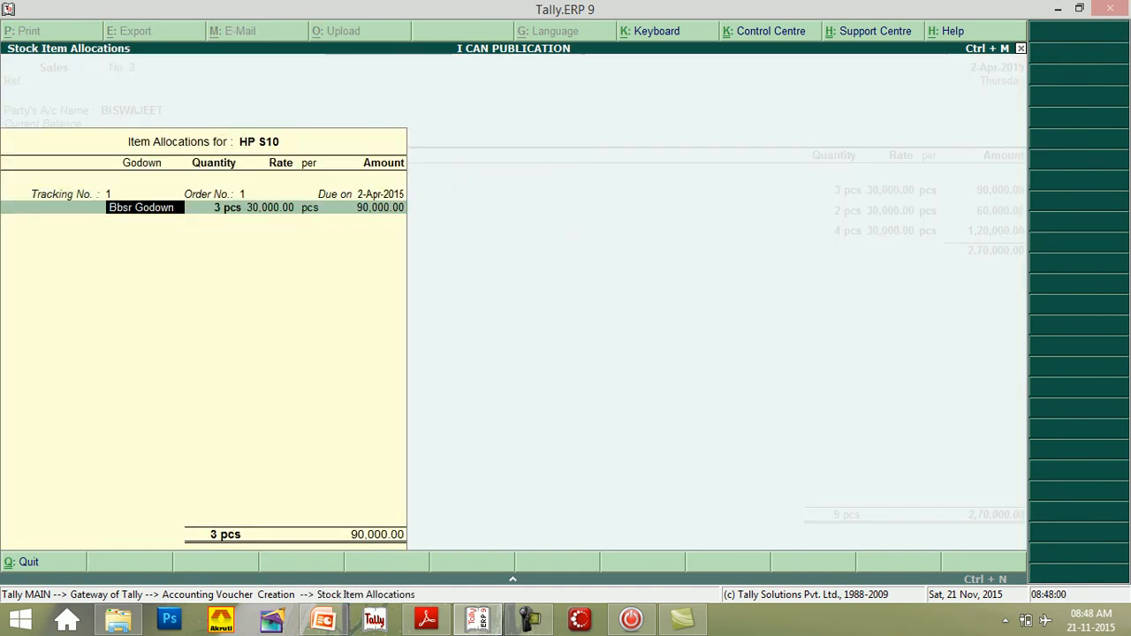
# Accept the Bbsr Godown allocations of 3 pcs HP S10 and 2 pcs LENOVO G 50 30 at 30,000 each
pyautogui.press('Return')
pyautogui.press('Return')
pyautogui.press('Return')
pyautogui.press('Return')
pyautogui.press('Return')
pyautogui.press('Return')
pyautogui.press('Return')
pyautogui.press('Return')
pyautogui.press('Return')
pyautogui.press('Return')
pyautogui.press('Return')
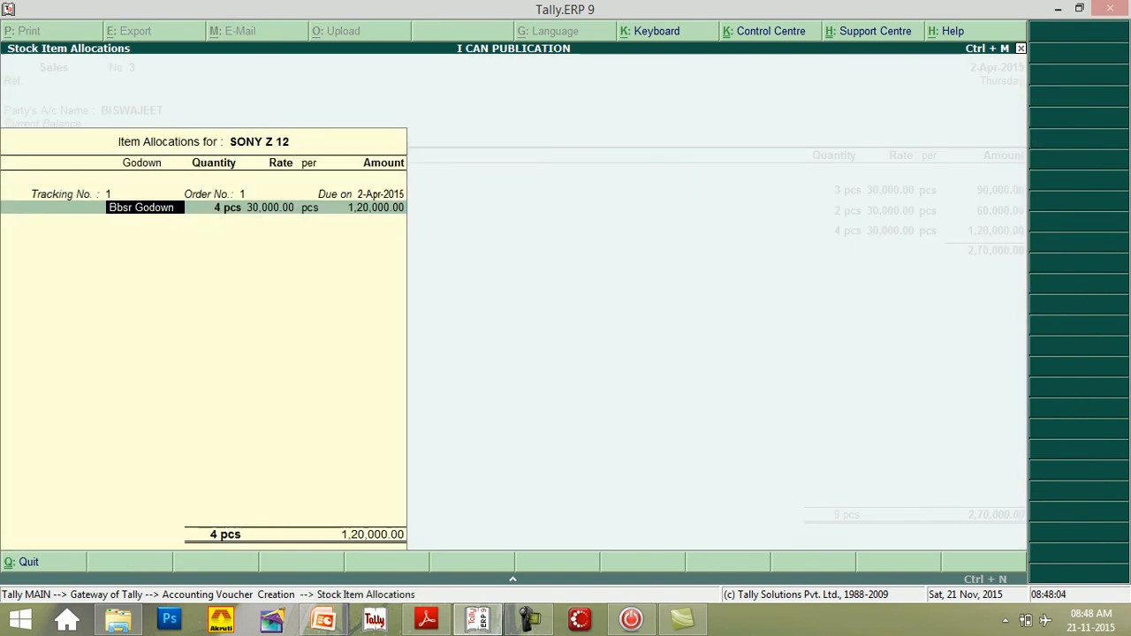
# Accept 4 pcs of SONY Z 12 from Bbsr Godown at 30,000 each and save the sales voucher with a blank narration
pyautogui.press('Return')
pyautogui.press('Return')
pyautogui.press('Return')
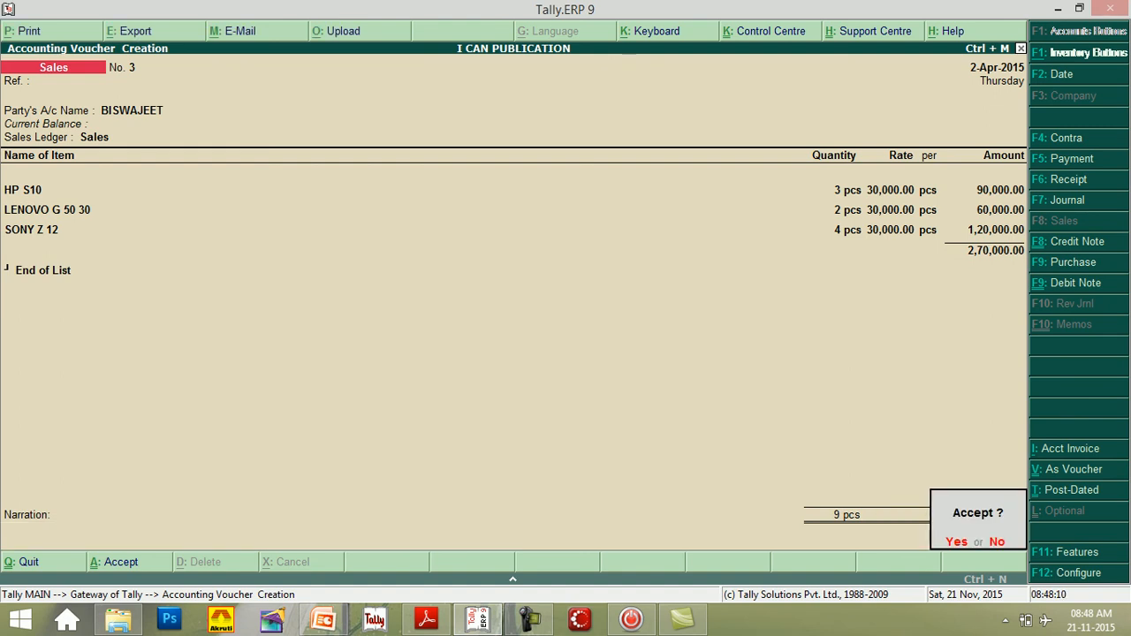
pyautogui.press('y')
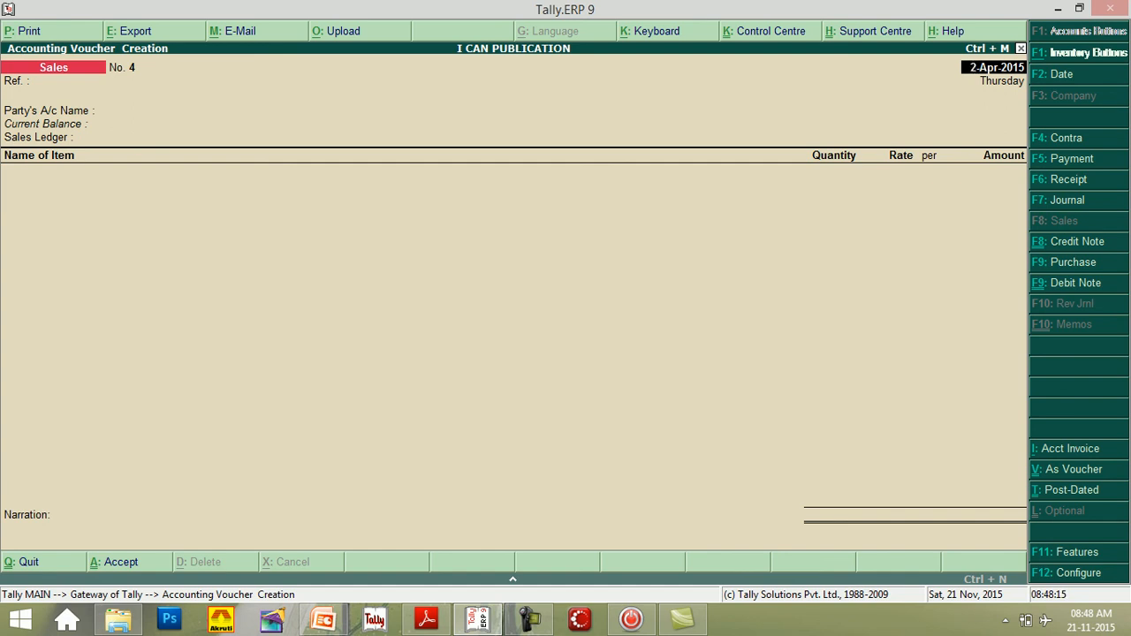
pyautogui.press('Escape')
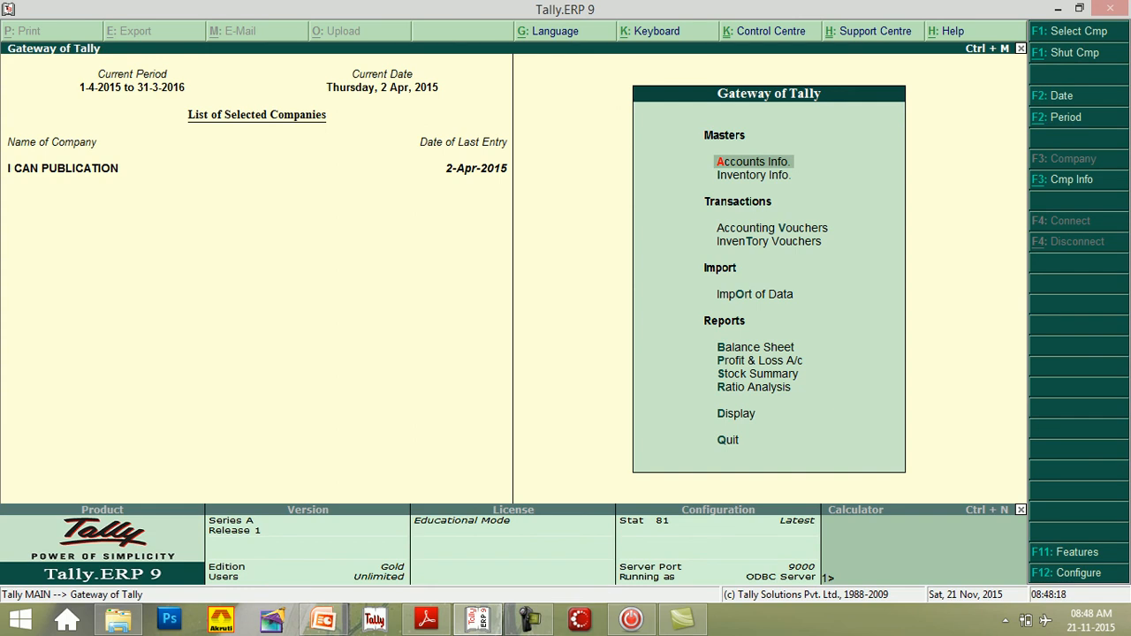
# Review the outstanding bills receivable, expanding the new customer's bill to examine its voucher and item details
pyautogui.press('d')
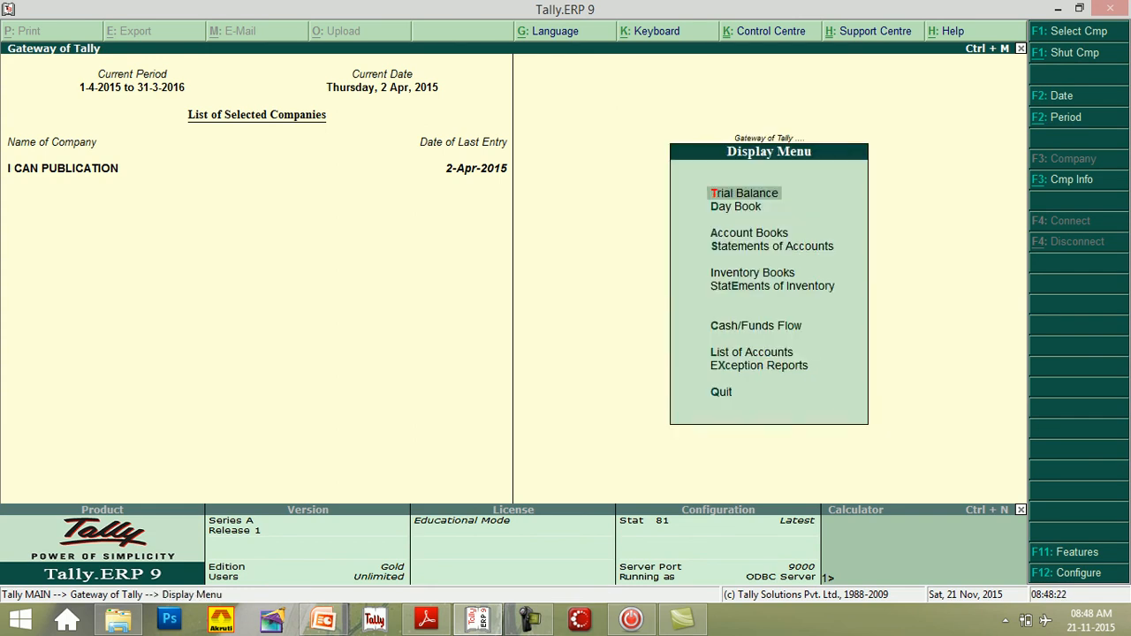
pyautogui.press('s')
pyautogui.press('o')
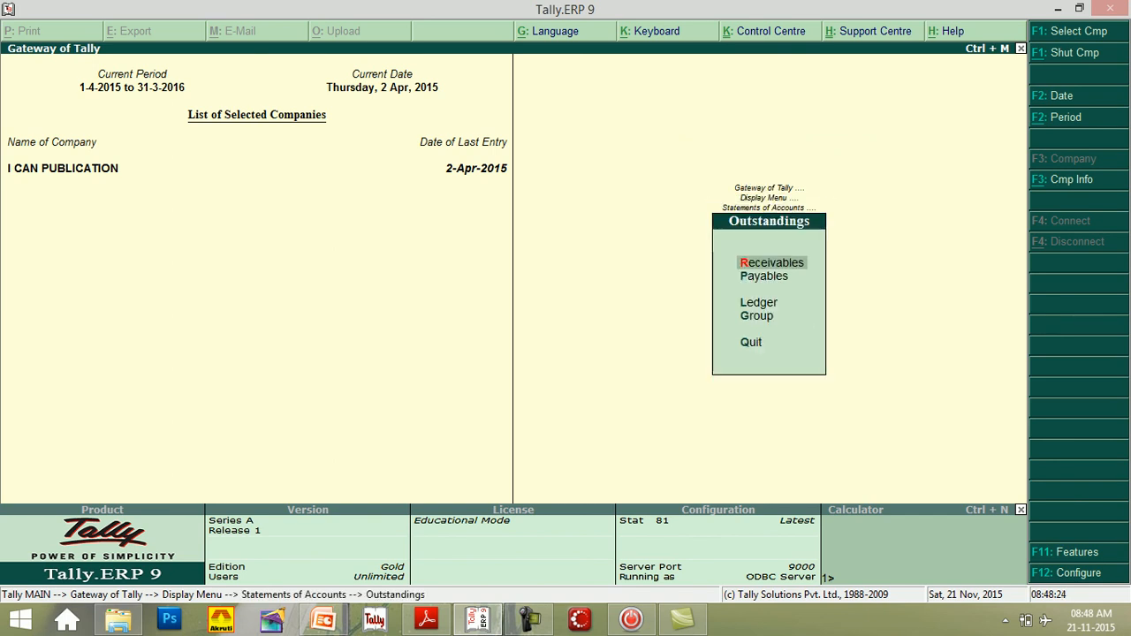
pyautogui.press('r')
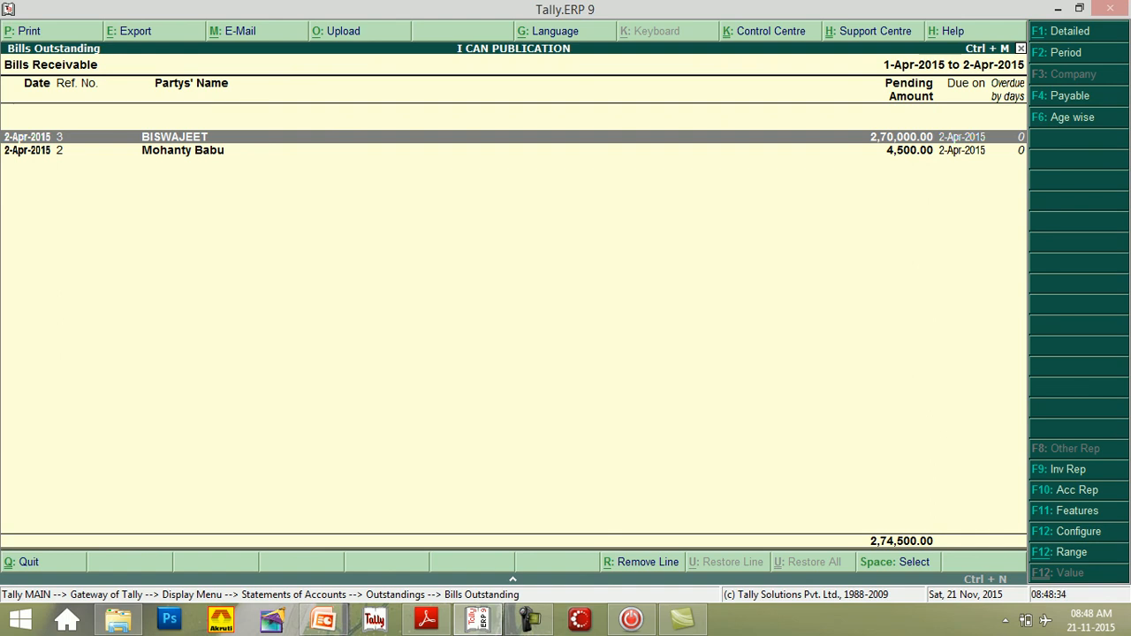
pyautogui.hotkey('shift', 'Return')
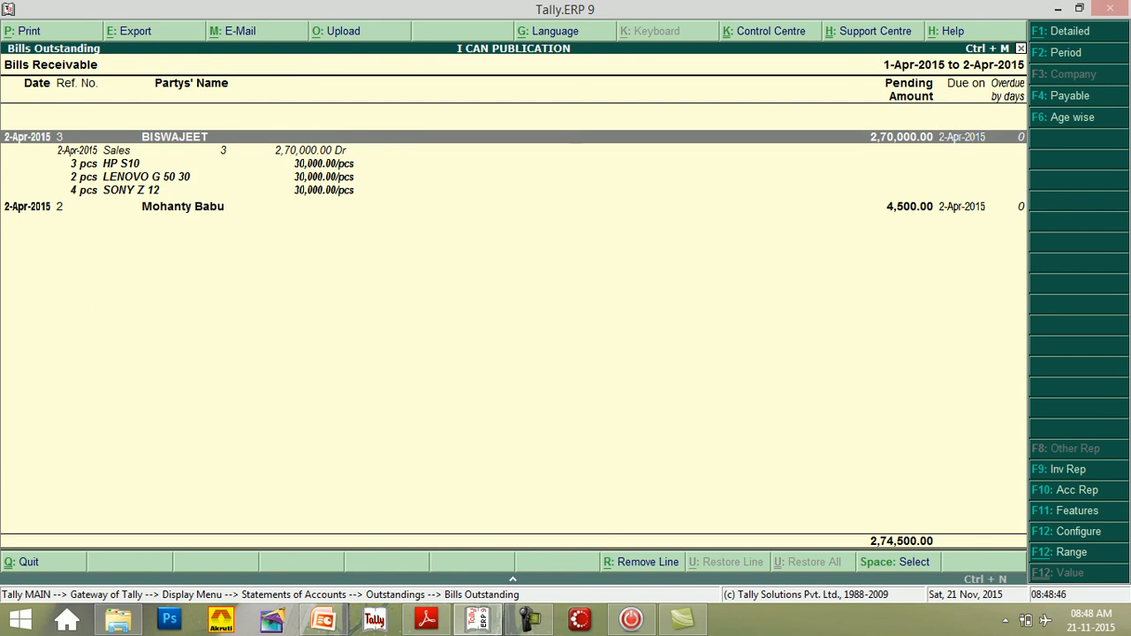
pyautogui.press('Escape')
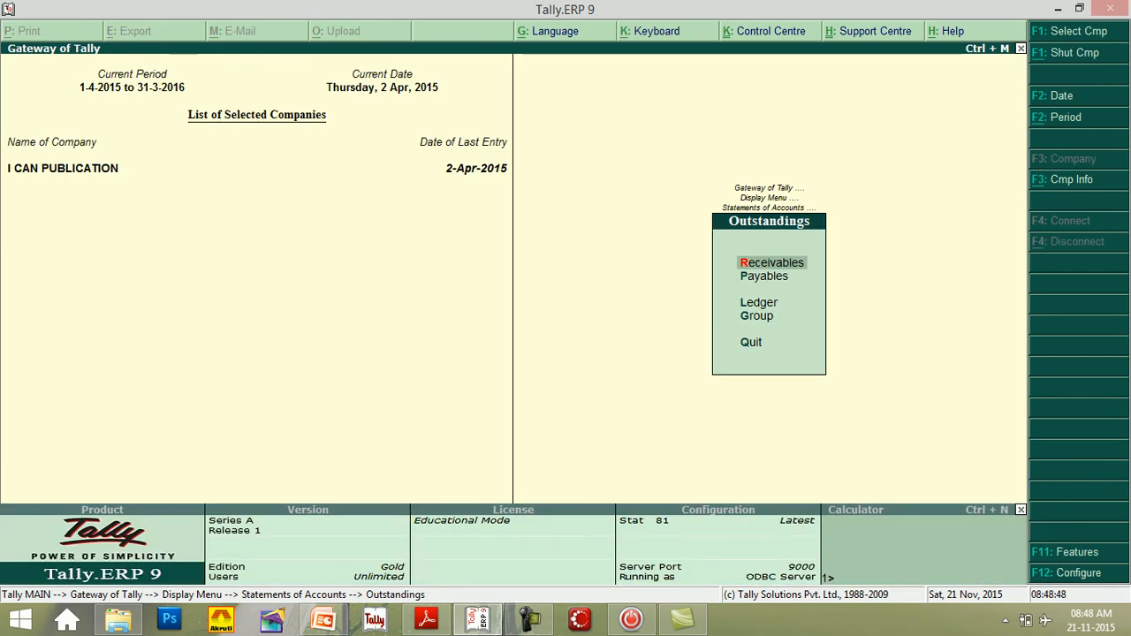
pyautogui.press('Escape')
pyautogui.press('Escape')
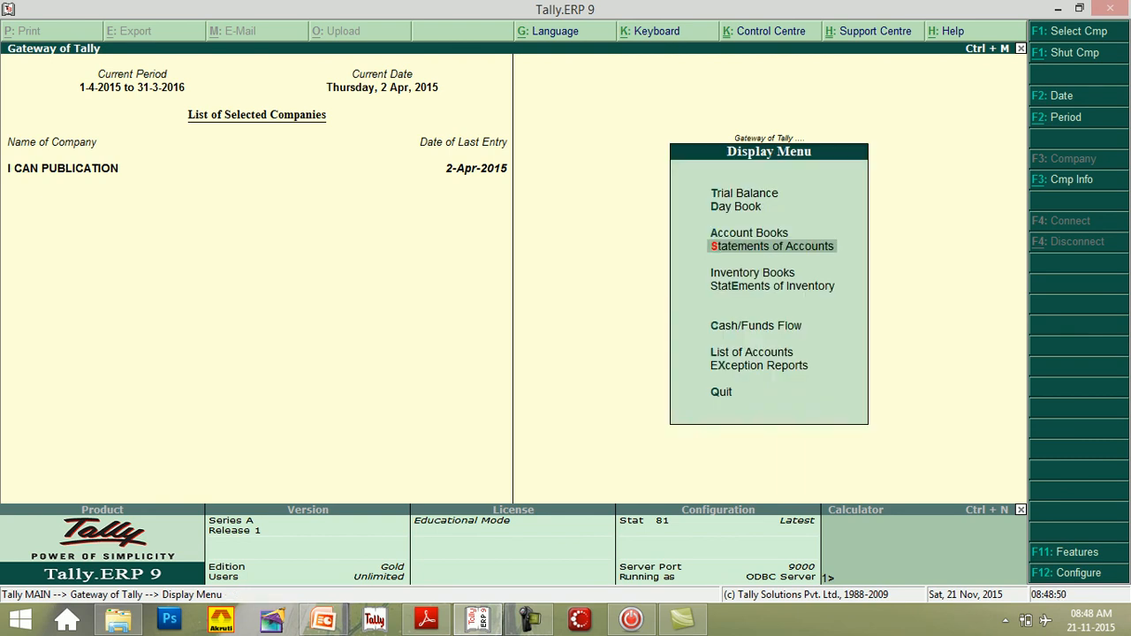
pyautogui.press('Escape')
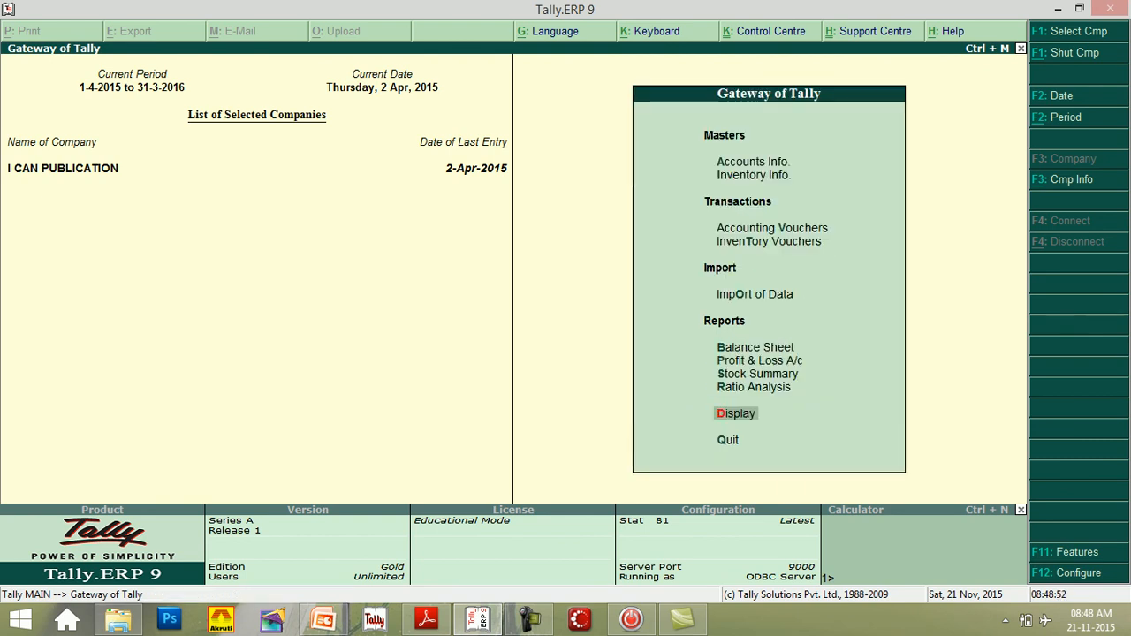
# Start a receipt voucher dated 2-Apr-2015 and credit the new customer's ledger with 2,70,000
pyautogui.press('v')
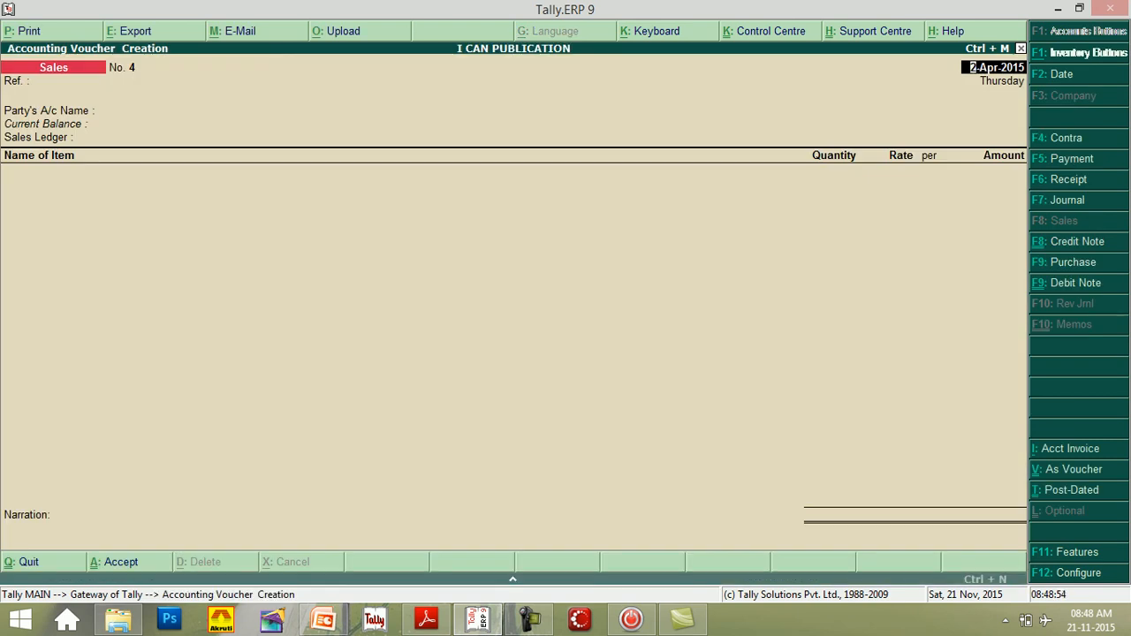
pyautogui.press('F6')
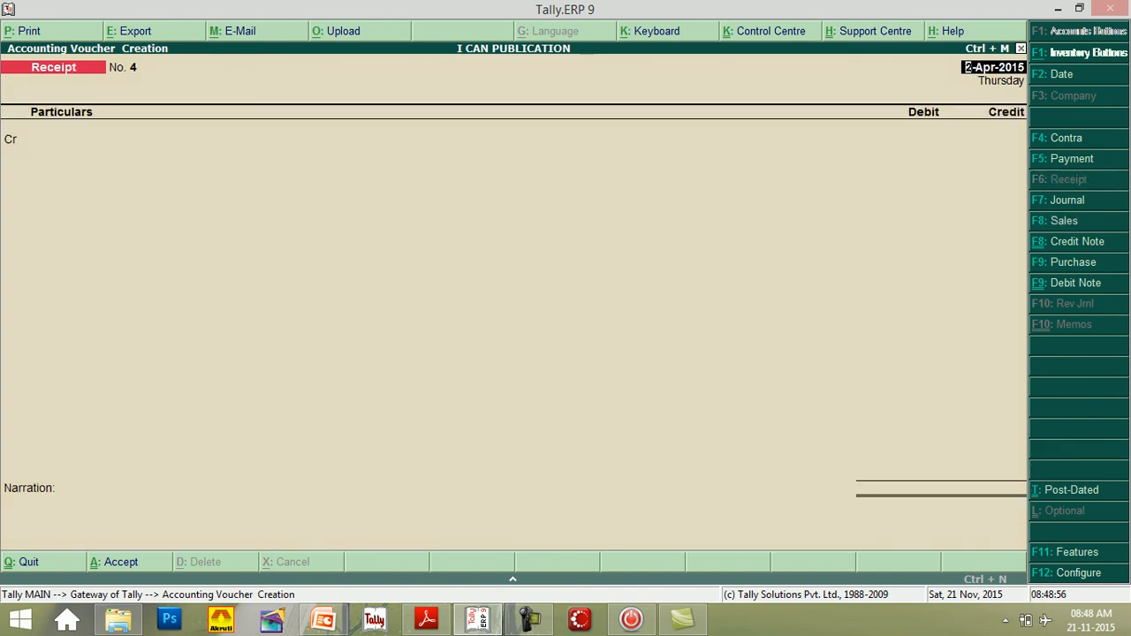
pyautogui.press('Return')
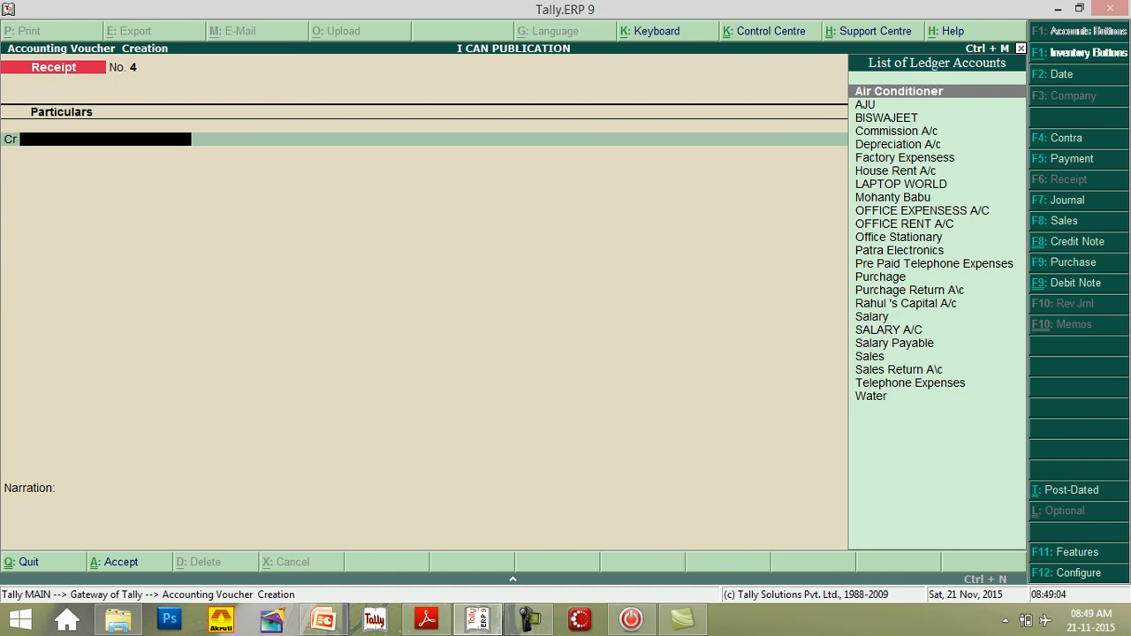
pyautogui.write('B')
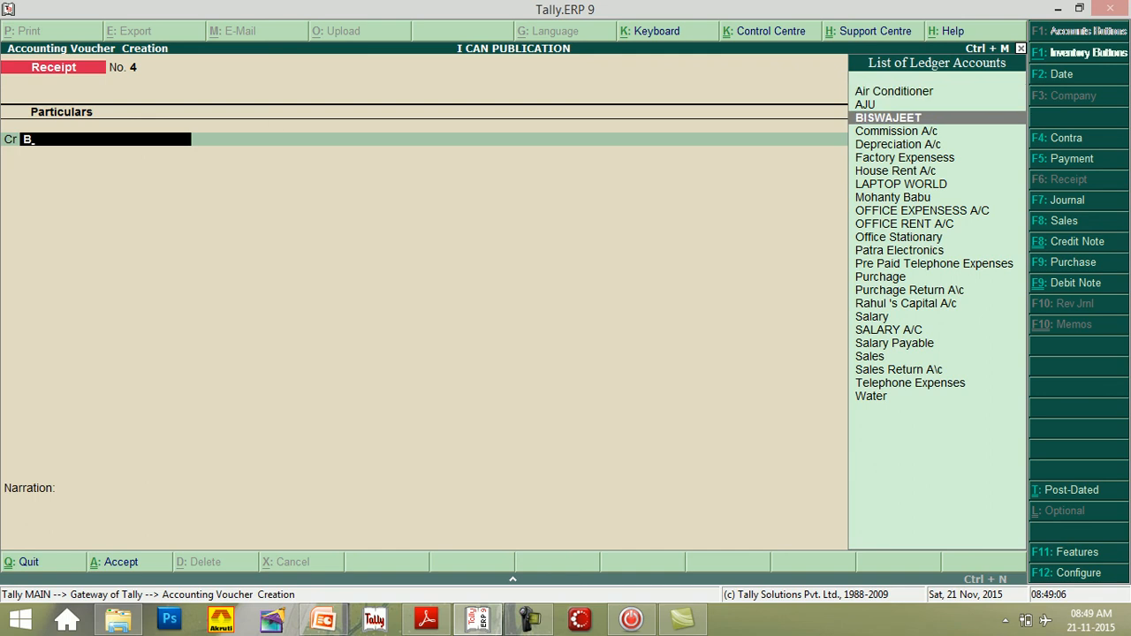
pyautogui.press('Return')
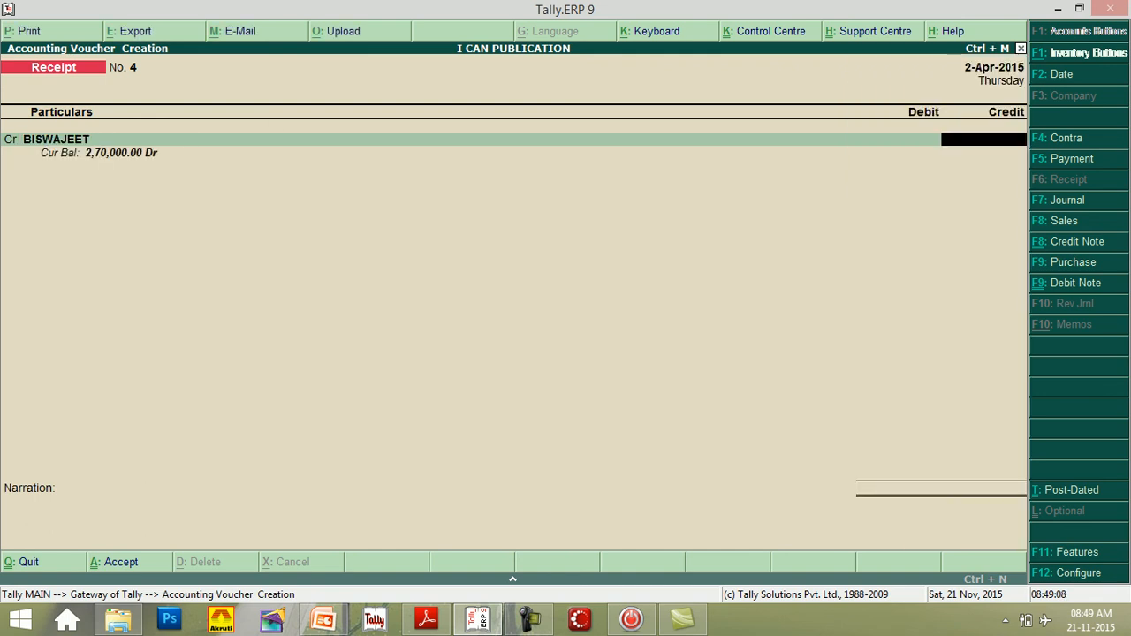
pyautogui.write('2,')
pyautogui.write('70,00')
pyautogui.write('0')
pyautogui.press('Return')
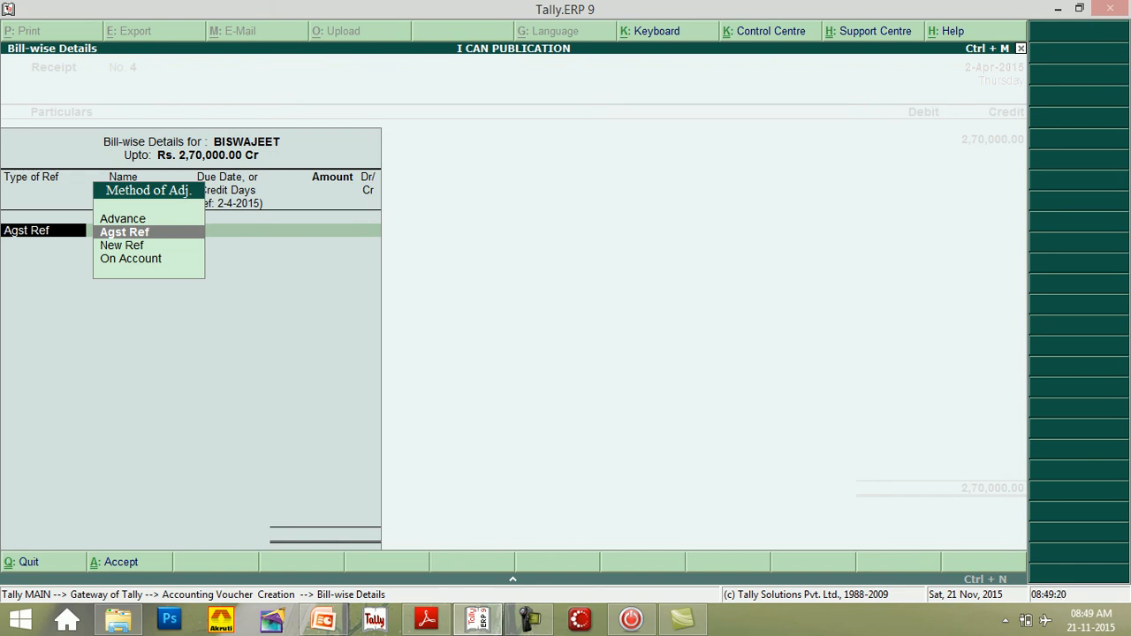
# Allocate the full 2,70,000 credit as Agst Ref against the customer's pending bill 3
pyautogui.press('Return')
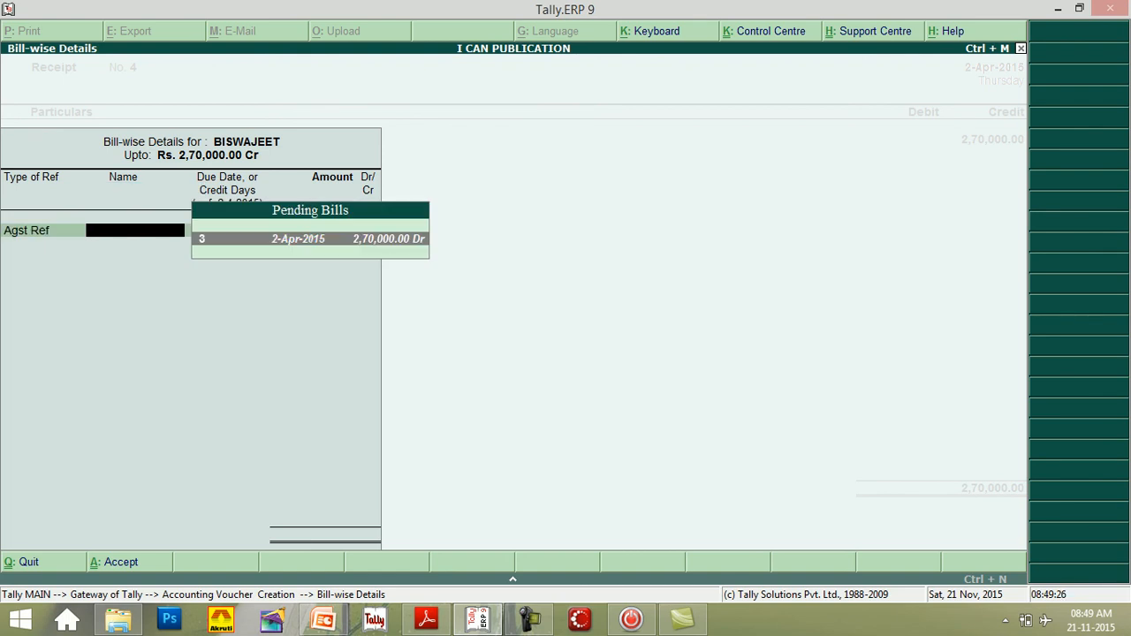
pyautogui.press('Return')
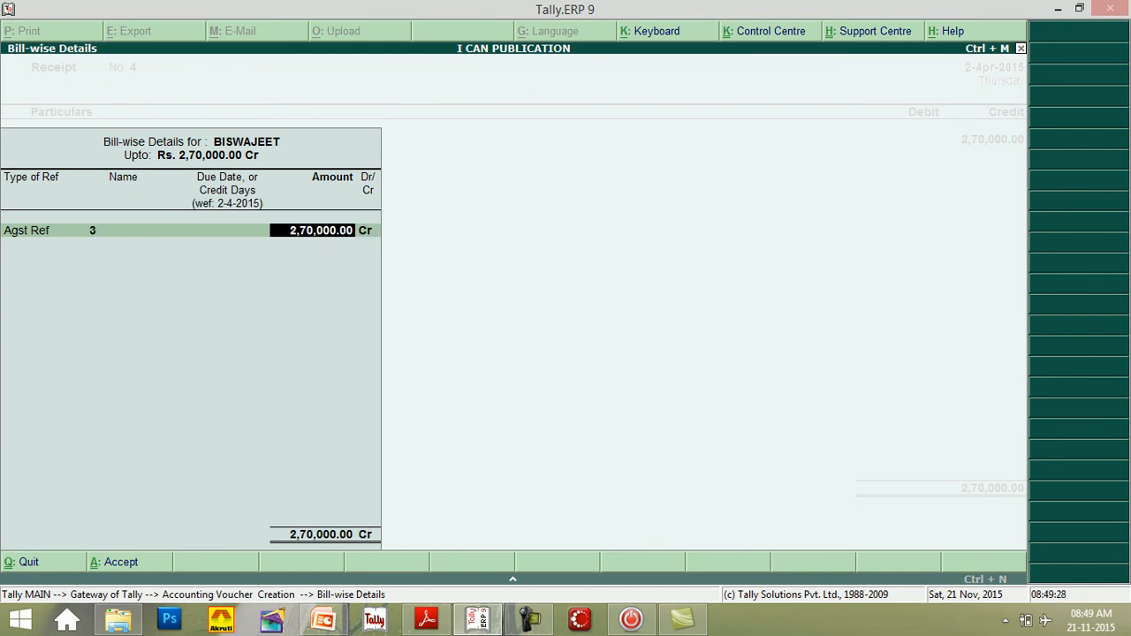
pyautogui.press('Return')
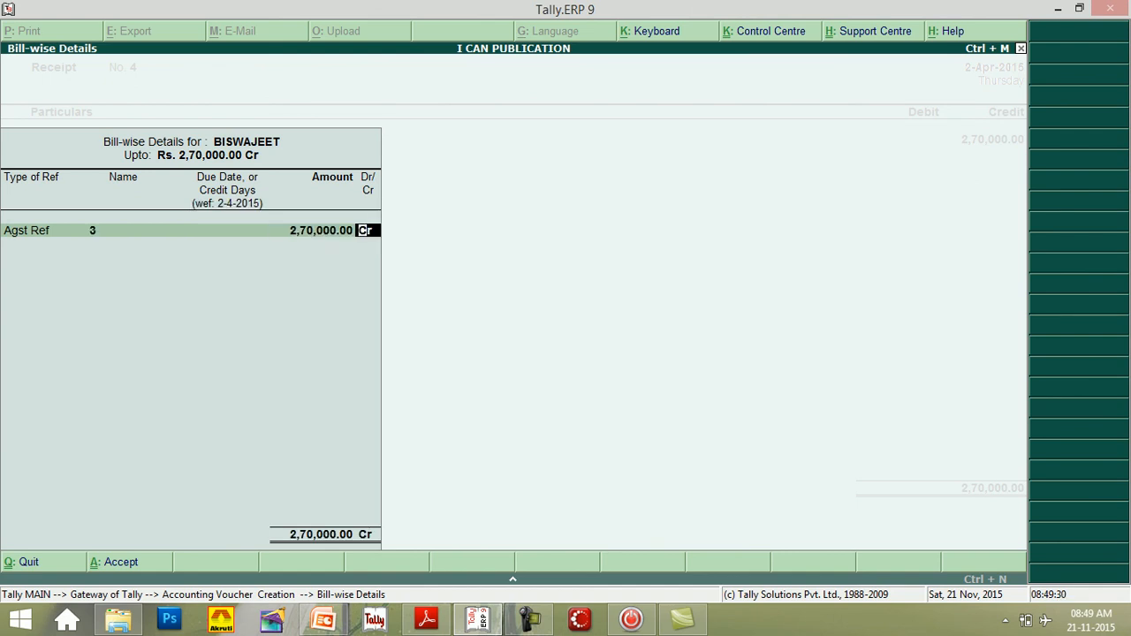
pyautogui.press('Return')
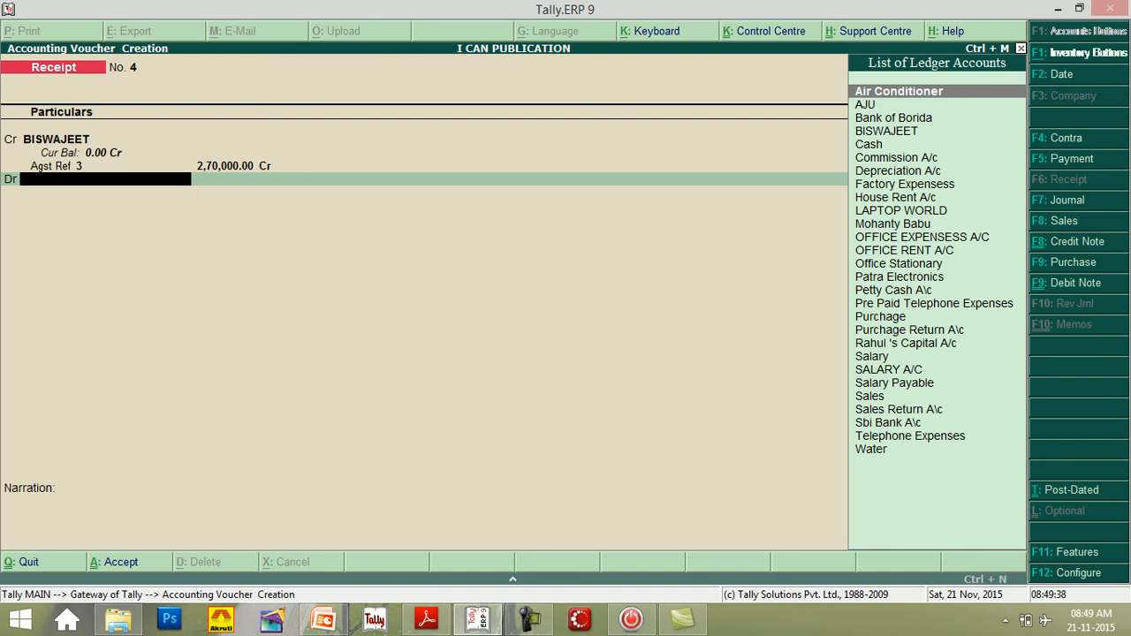
# Debit Cash with 2,70,000 and save the receipt voucher with a blank narration
pyautogui.write('C')
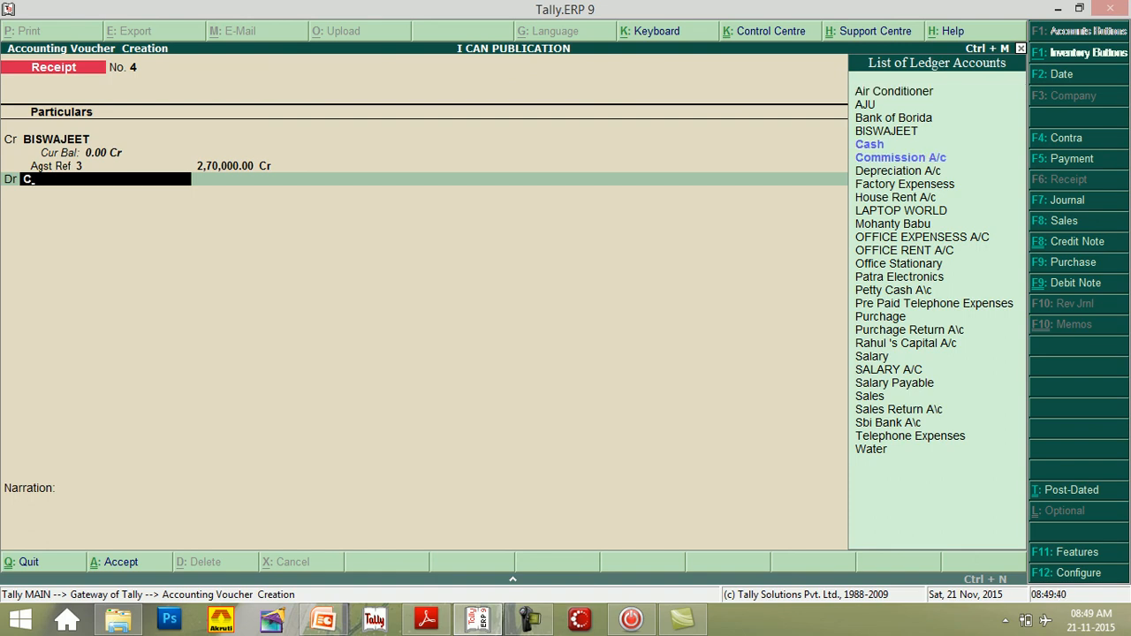
pyautogui.write('a')
pyautogui.press('Return')
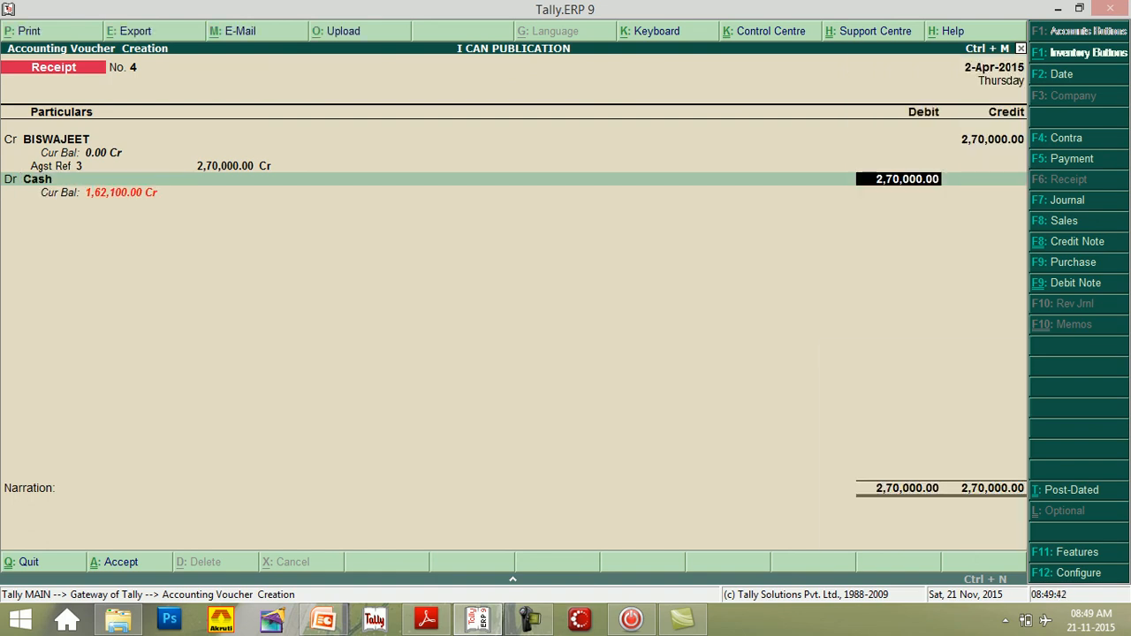
pyautogui.press('Return')
pyautogui.press('Return')
pyautogui.press('Return')
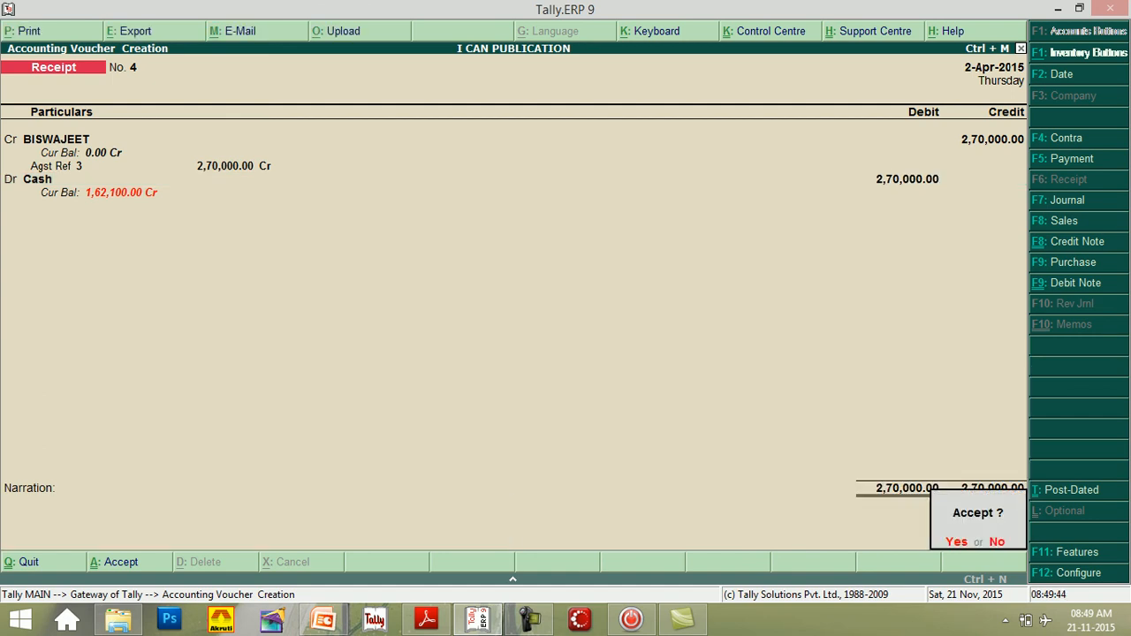
pyautogui.press('Return')
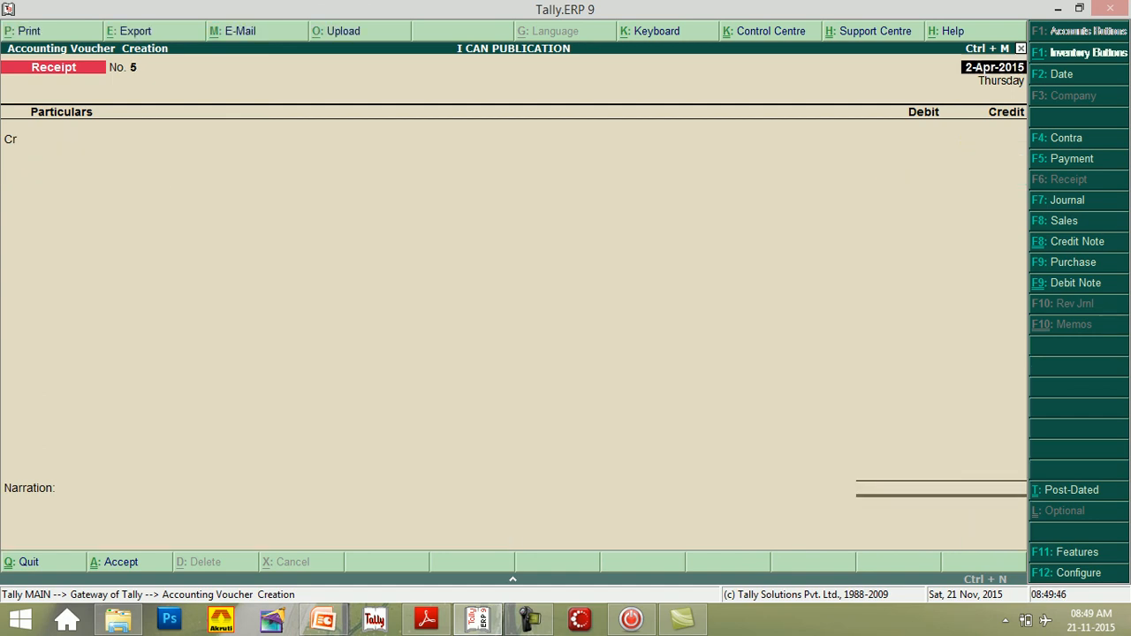